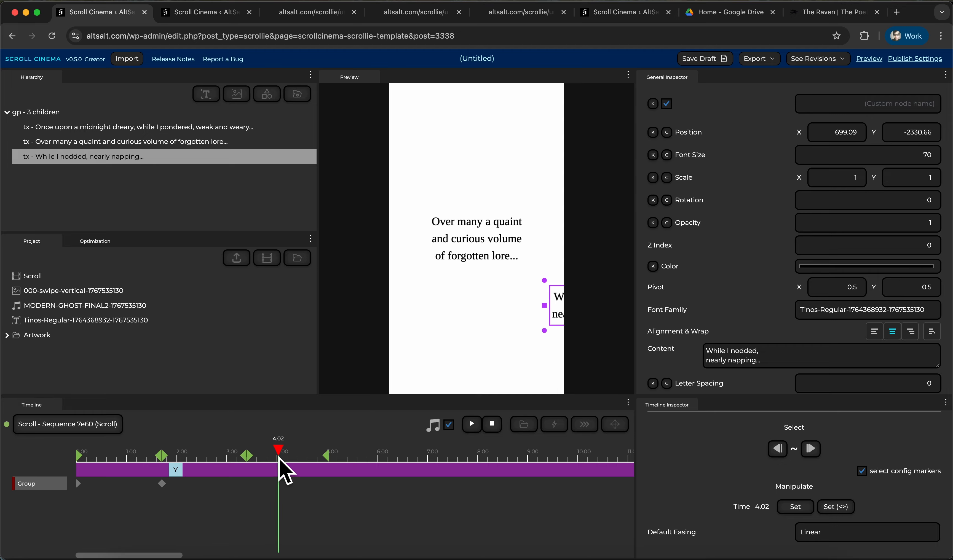
# Replace the timeline's Y axis marker with an X Axis marker at 2.48.
pyautogui.moveTo(219, 447)
pyautogui.mouseDown()
pyautogui.moveTo(143, 452)
pyautogui.moveTo(279, 454)
pyautogui.moveTo(116, 455)
pyautogui.moveTo(329, 465)
pyautogui.moveTo(314, 466)
pyautogui.moveTo(163, 461)
pyautogui.moveTo(333, 455)
pyautogui.moveTo(144, 454)
pyautogui.moveTo(200, 447)
pyautogui.mouseUp()
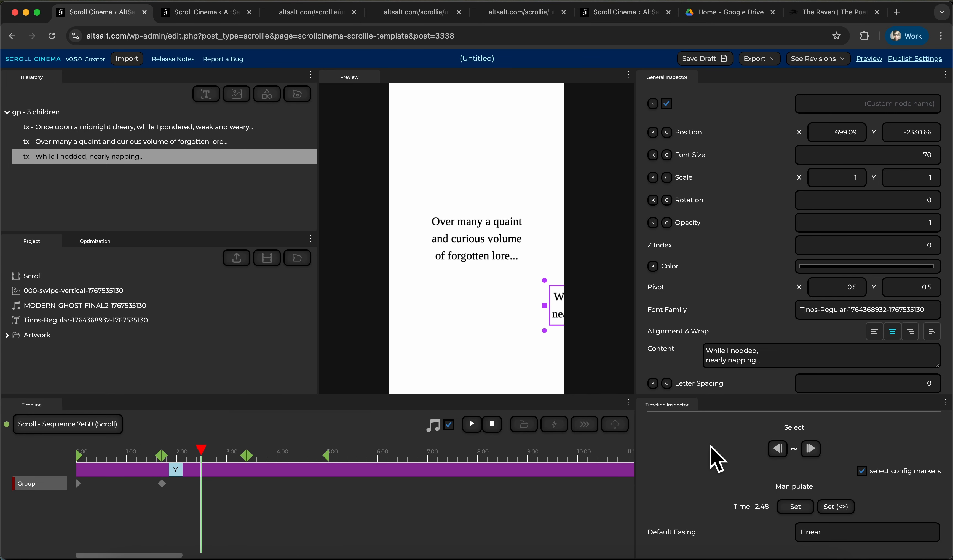
pyautogui.scroll(2, 710, 445)
pyautogui.click(652, 425)
pyautogui.click(615, 425)
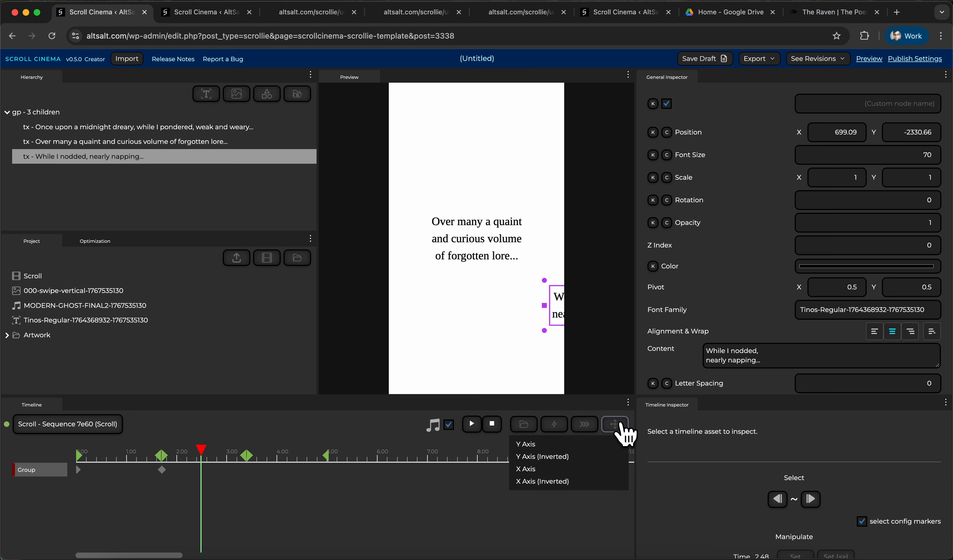
pyautogui.click(587, 468)
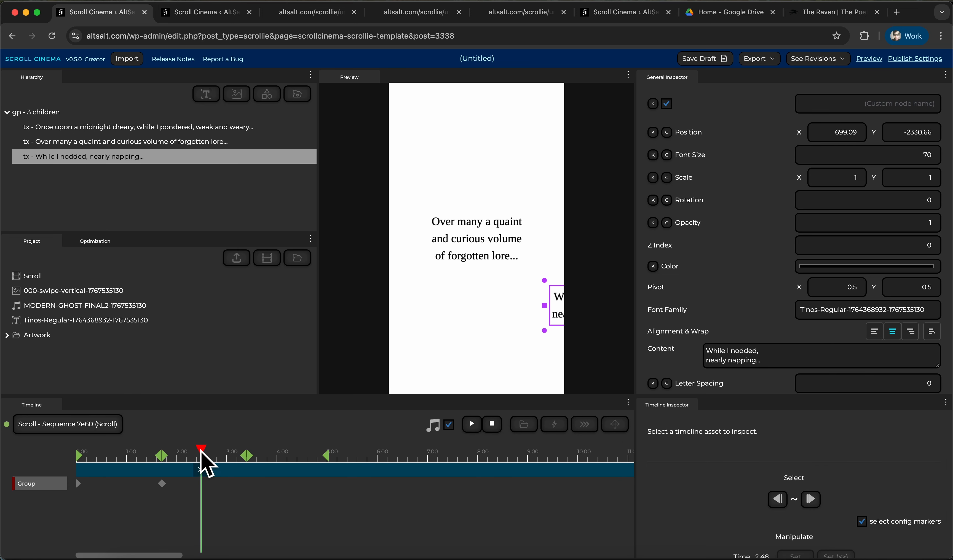
# Replace the X axis marker with a Y Axis marker and move it to time 0.
pyautogui.moveTo(200, 450); pyautogui.dragTo(139, 453)
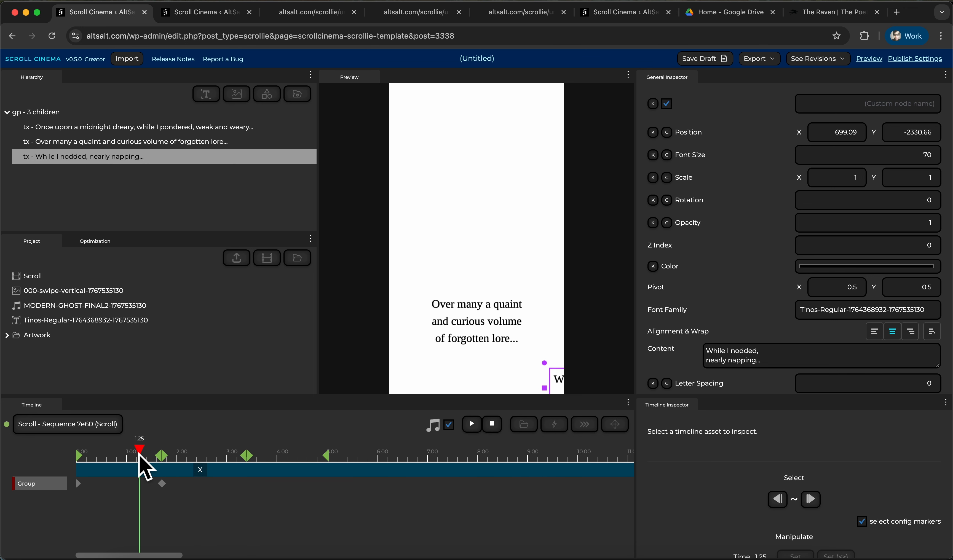
pyautogui.click(203, 470)
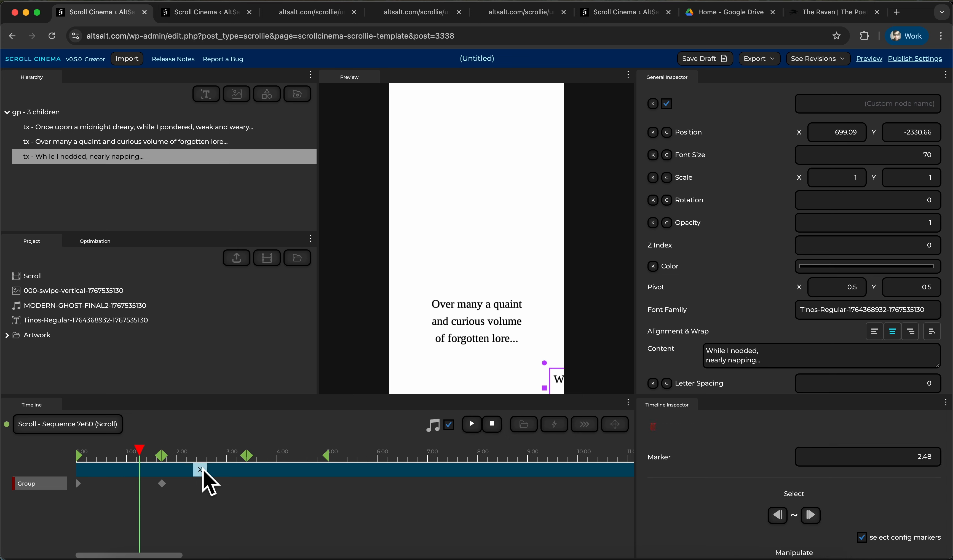
pyautogui.click(654, 426)
pyautogui.click(615, 424)
pyautogui.click(581, 447)
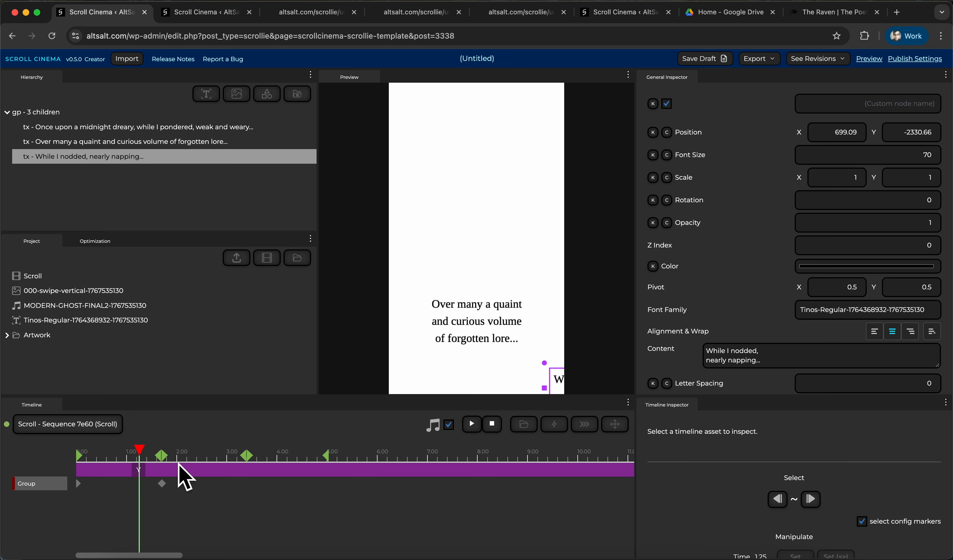
pyautogui.click(135, 470)
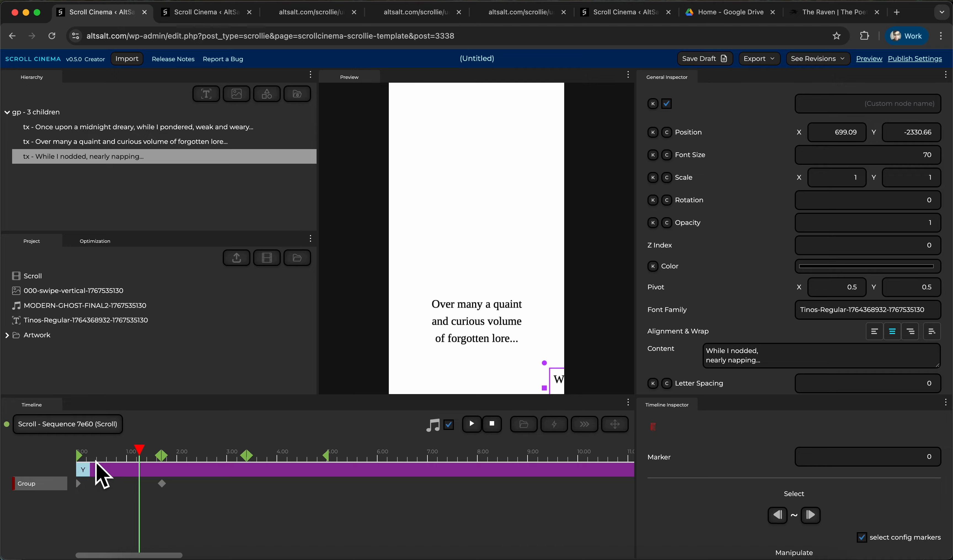
# Add an X axis marker on the timeline at the group's second keyframe.
pyautogui.moveTo(95, 461); pyautogui.dragTo(162, 471)
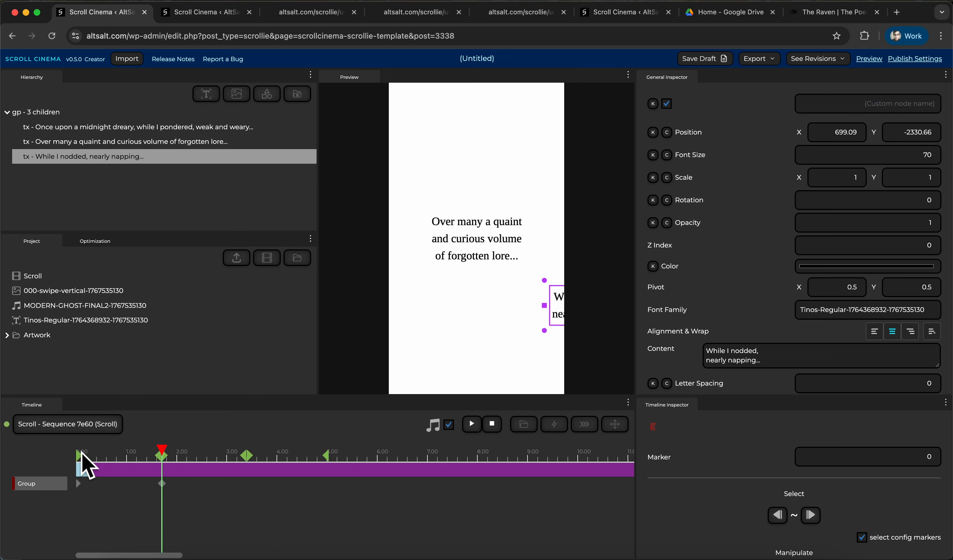
pyautogui.click(615, 426)
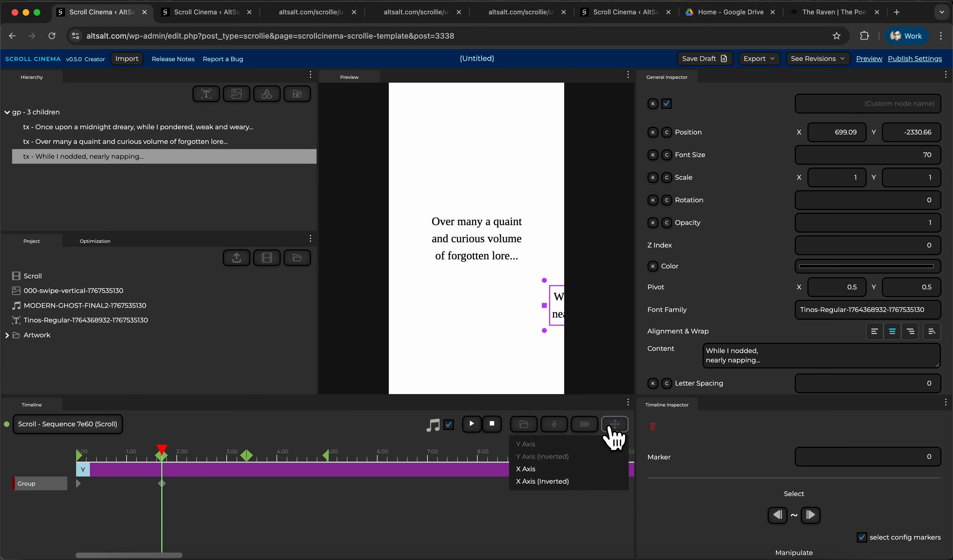
pyautogui.click(591, 479)
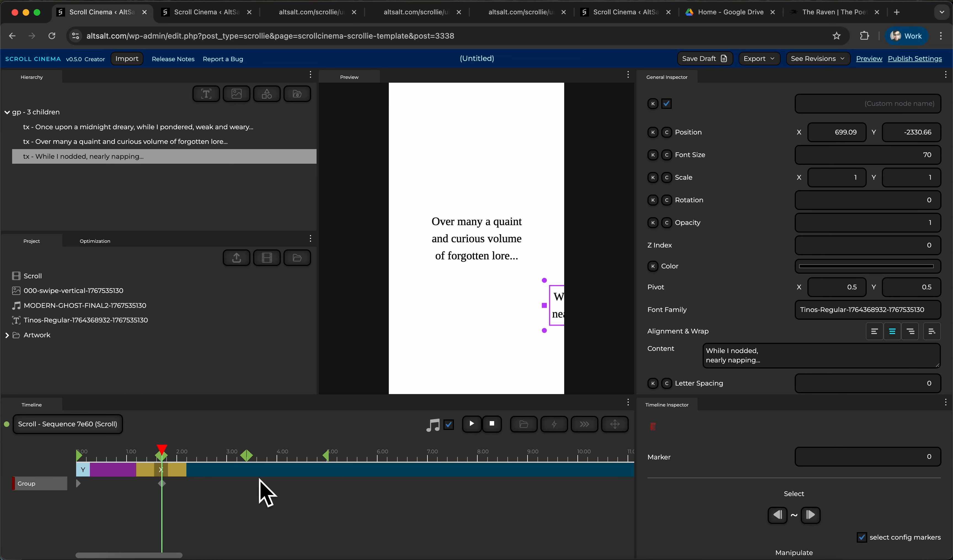
# Keyframe the three-text group's X position at -950 at about 3.39 on the timeline.
pyautogui.moveTo(129, 455); pyautogui.dragTo(263, 469)
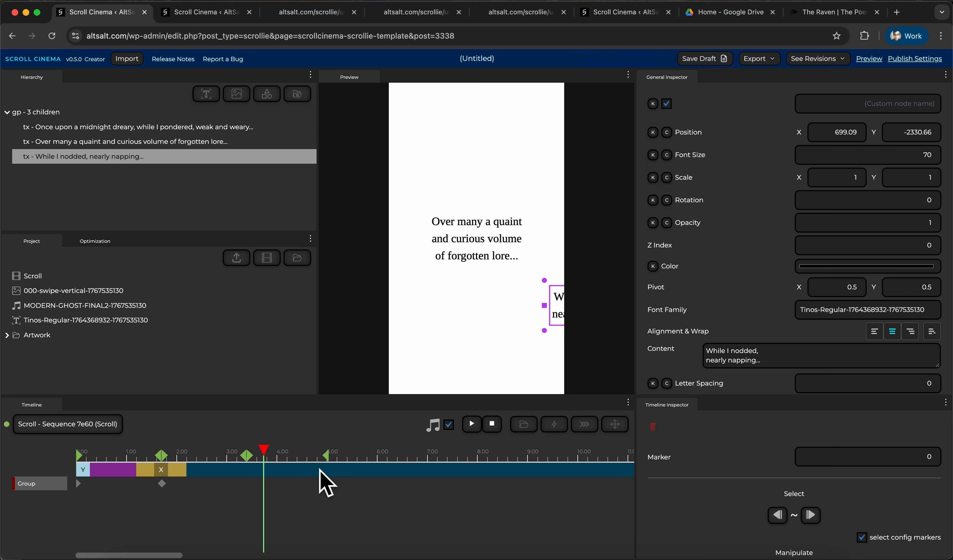
pyautogui.moveTo(205, 450); pyautogui.dragTo(238, 474)
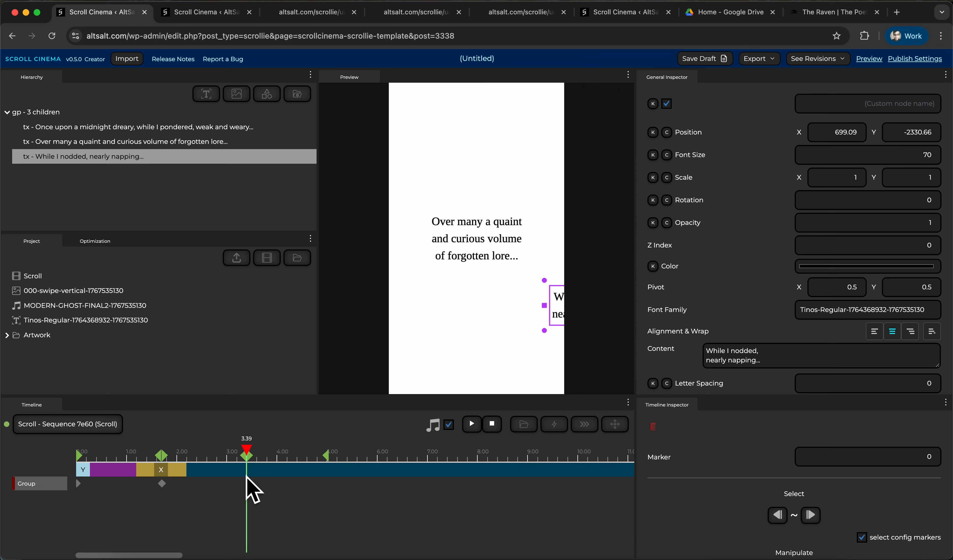
pyautogui.click(152, 112)
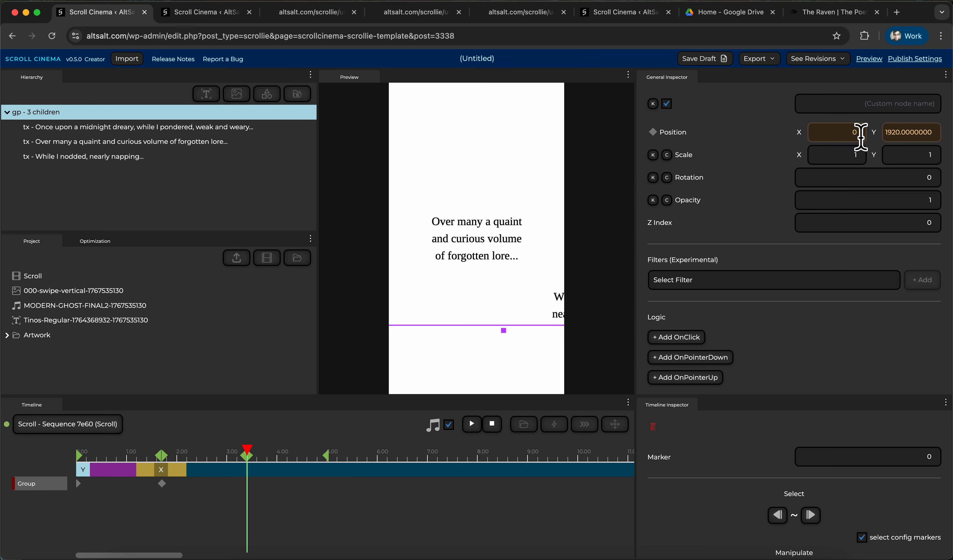
pyautogui.moveTo(874, 137); pyautogui.dragTo(869, 386)
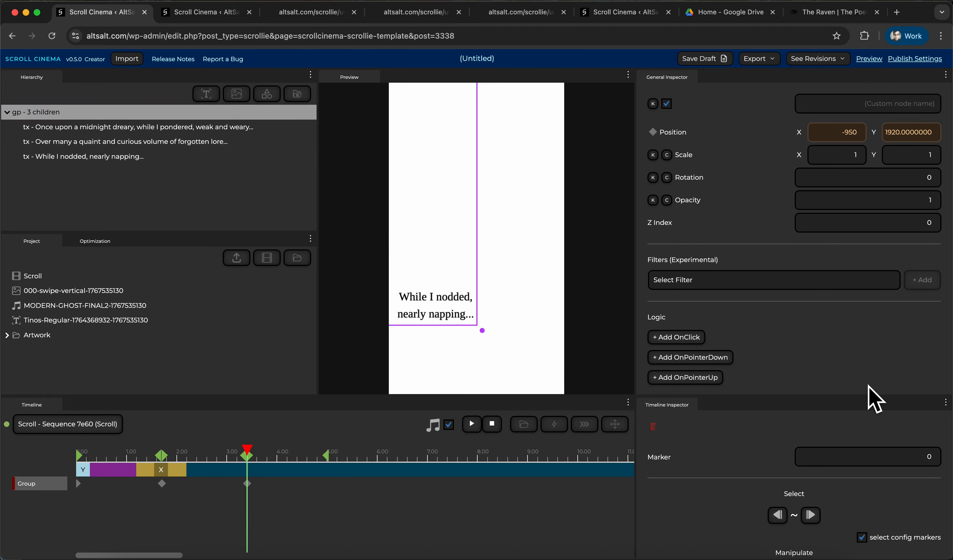
# Duplicate the "While I nodded, nearly napping..." text and move the copy to about X 1256, Y -1910.
pyautogui.click(92, 157)
pyautogui.press('super+d')
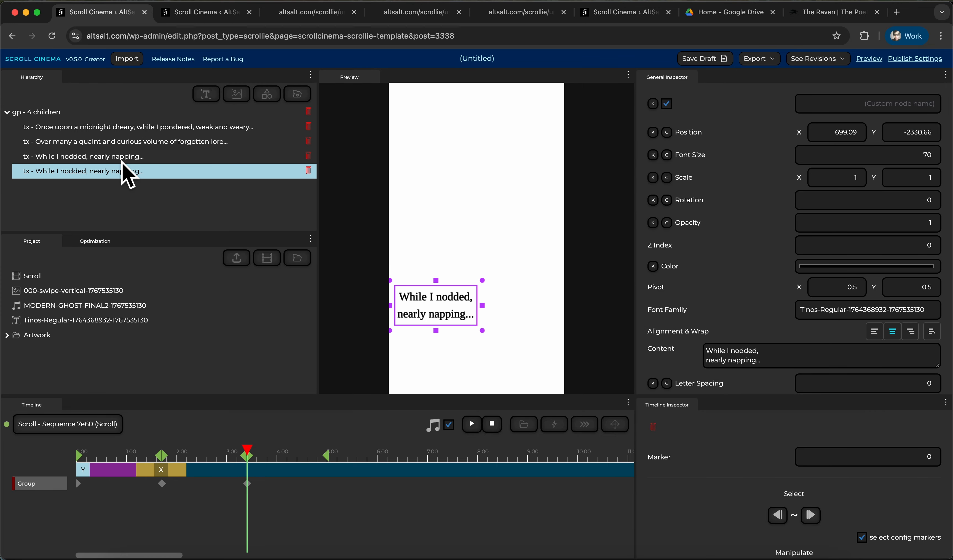
pyautogui.moveTo(446, 322); pyautogui.dragTo(537, 254)
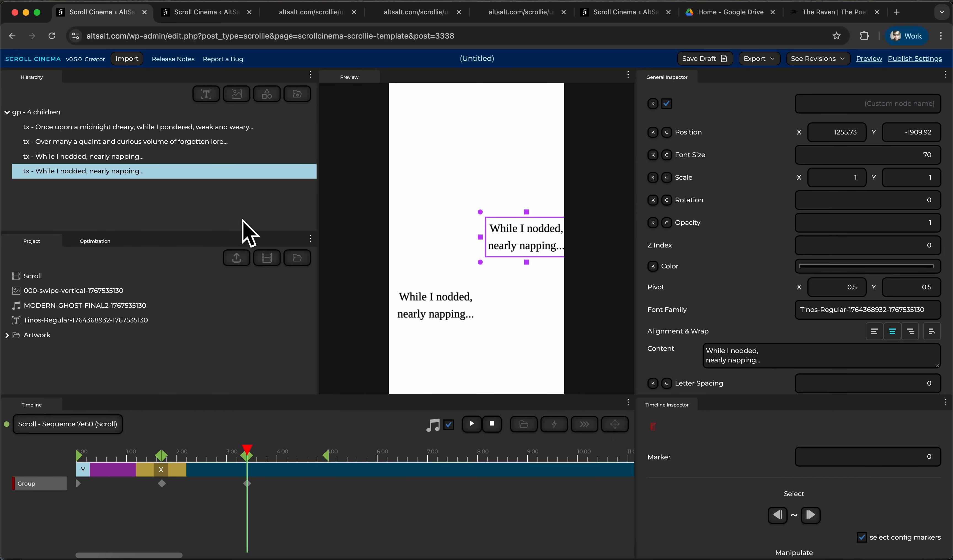
# Change the copied text's content to "Suddenly, there" / "came a tapping" on two lines and nudge it fully inside the frame.
pyautogui.scroll(-5, 766, 270)
pyautogui.click(810, 259)
pyautogui.press('super+a')
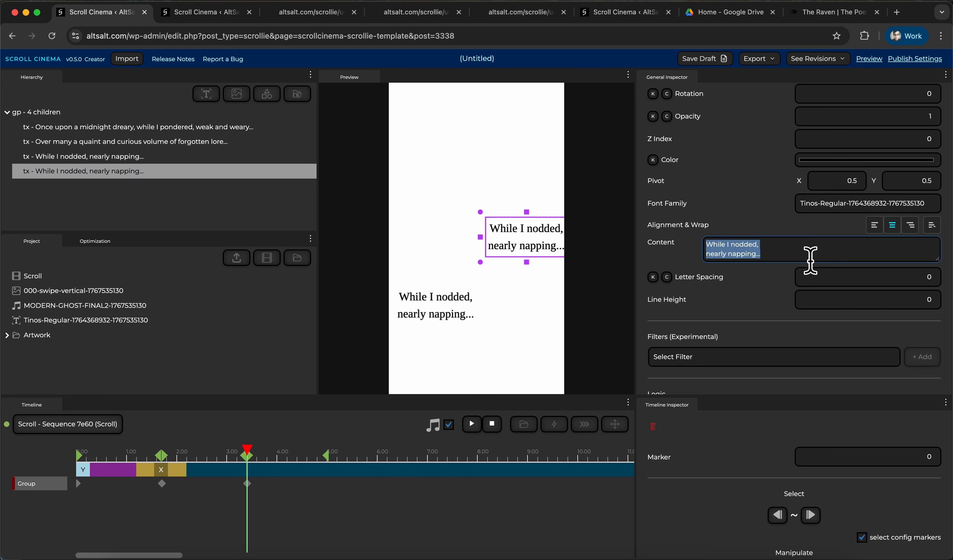
pyautogui.write('Su')
pyautogui.write('dd4em')
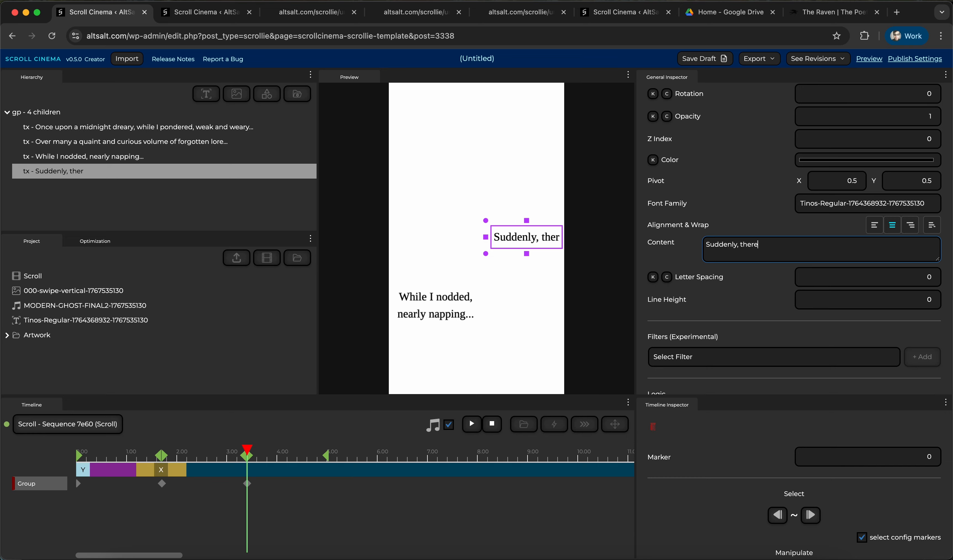
pyautogui.press('Return')
pyautogui.write('came a tapping')
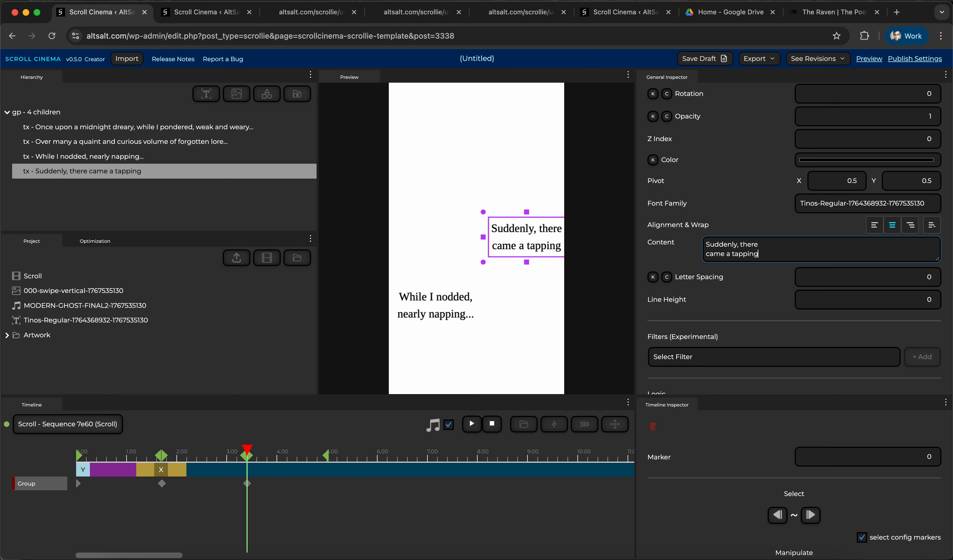
pyautogui.moveTo(555, 236); pyautogui.dragTo(551, 231)
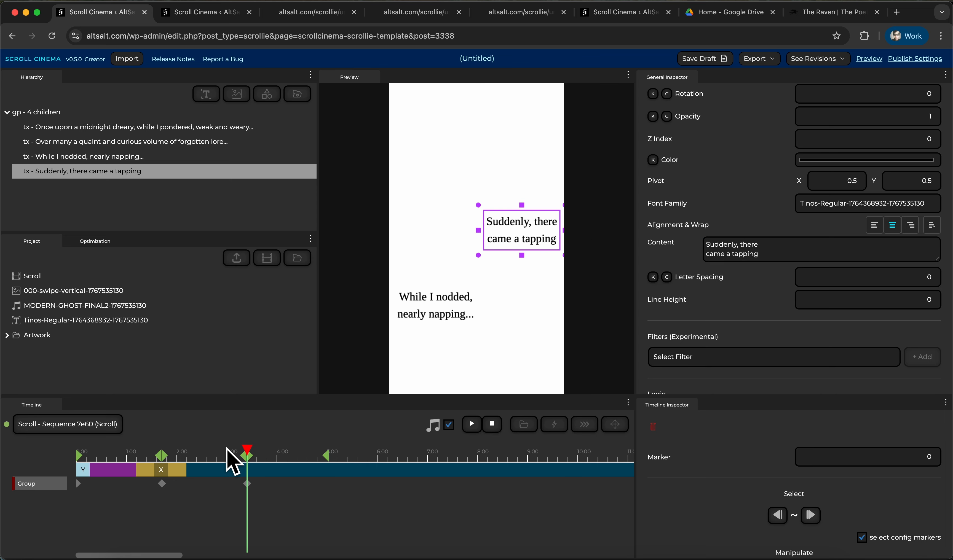
# Delete all four green markers from the timeline, keeping the axis markers and the group's keyframes.
pyautogui.moveTo(227, 449); pyautogui.dragTo(191, 461)
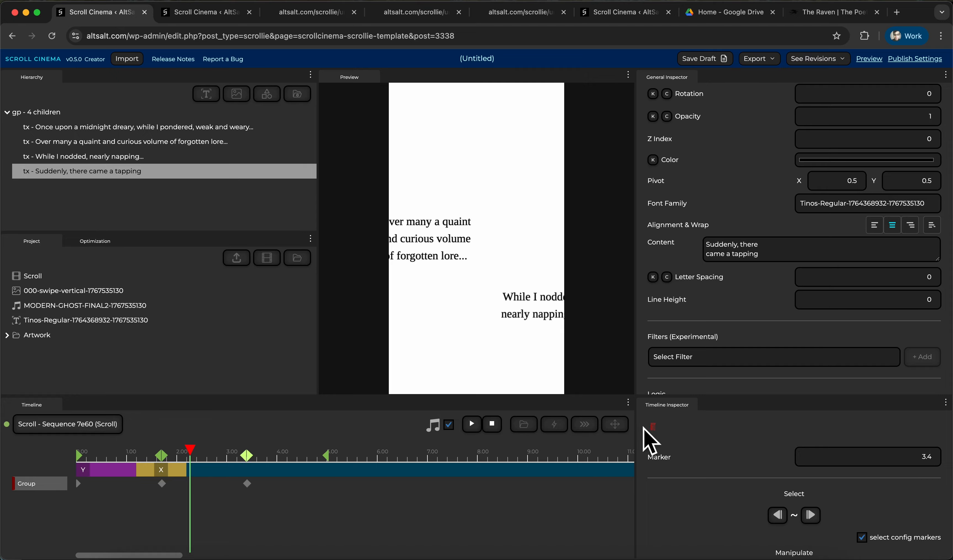
pyautogui.click(653, 426)
pyautogui.click(327, 456)
pyautogui.click(654, 427)
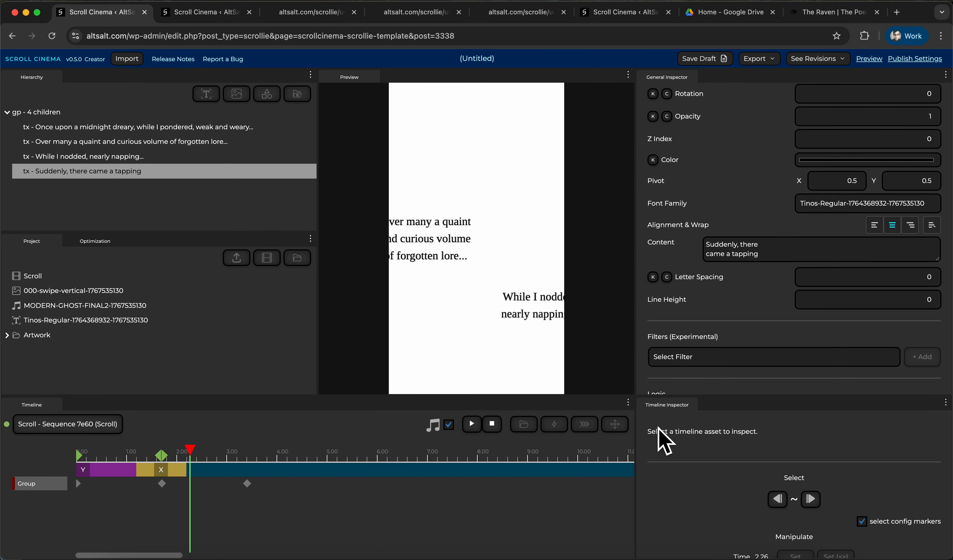
pyautogui.click(162, 456)
pyautogui.click(653, 426)
pyautogui.click(86, 456)
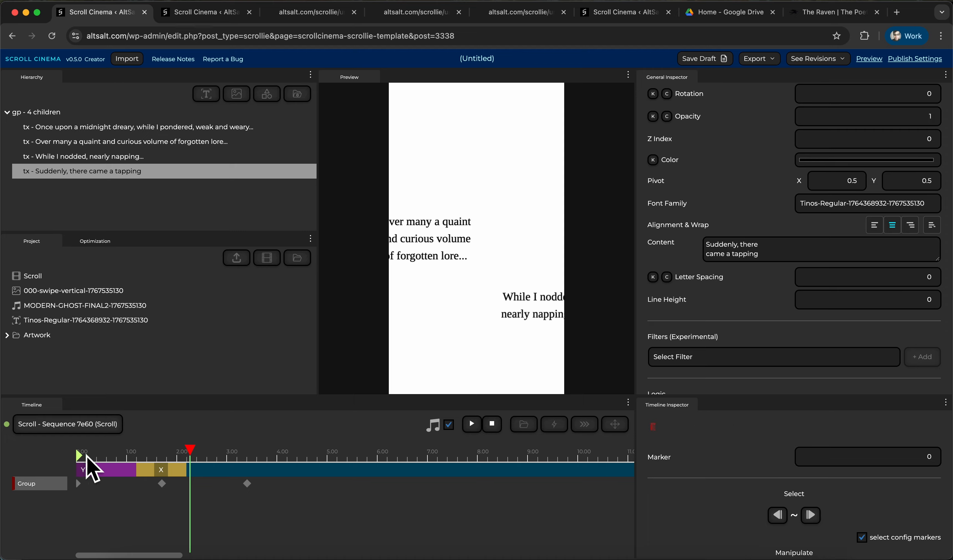
pyautogui.click(654, 428)
# Return the playhead to 0, save the draft and open the untitled project's preview.
pyautogui.moveTo(190, 452); pyautogui.dragTo(75, 447)
pyautogui.click(704, 61)
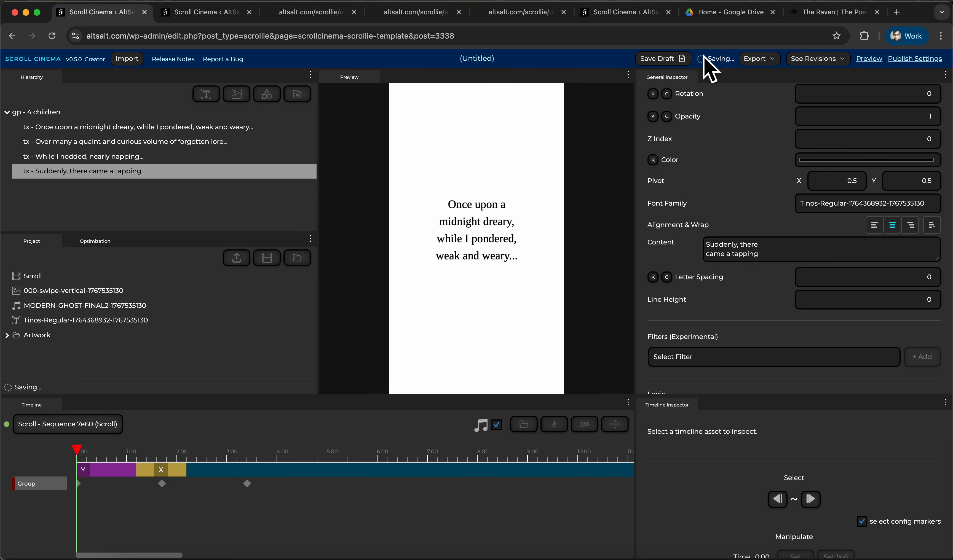
pyautogui.click(200, 17)
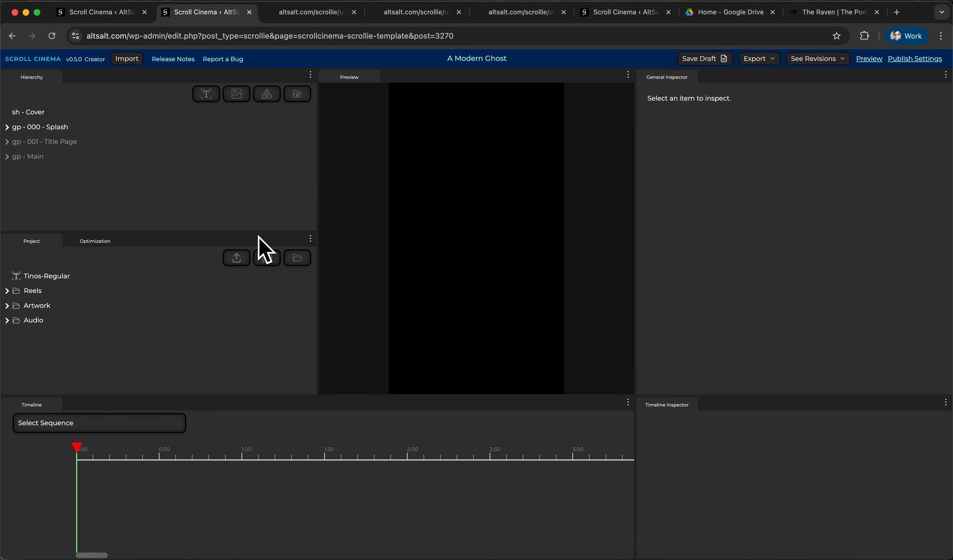
pyautogui.click(110, 17)
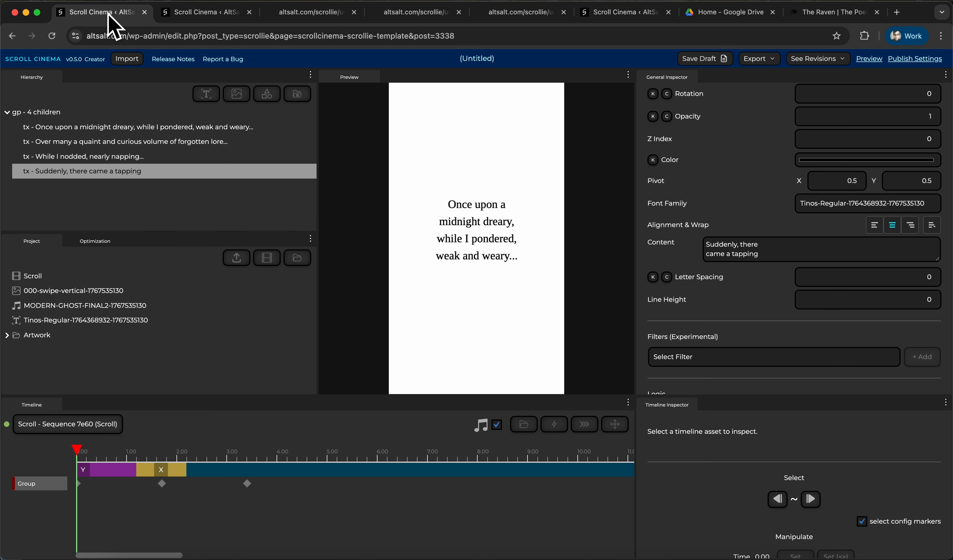
pyautogui.click(870, 58)
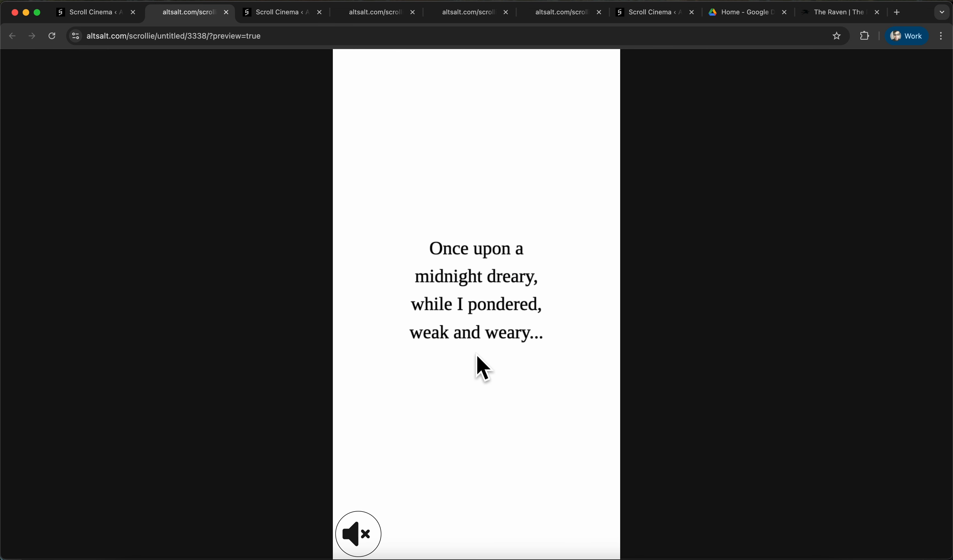
# Scroll back and forth through the preview to examine the transition from vertical to horizontal text movement.
pyautogui.scroll(-10, 481, 368)
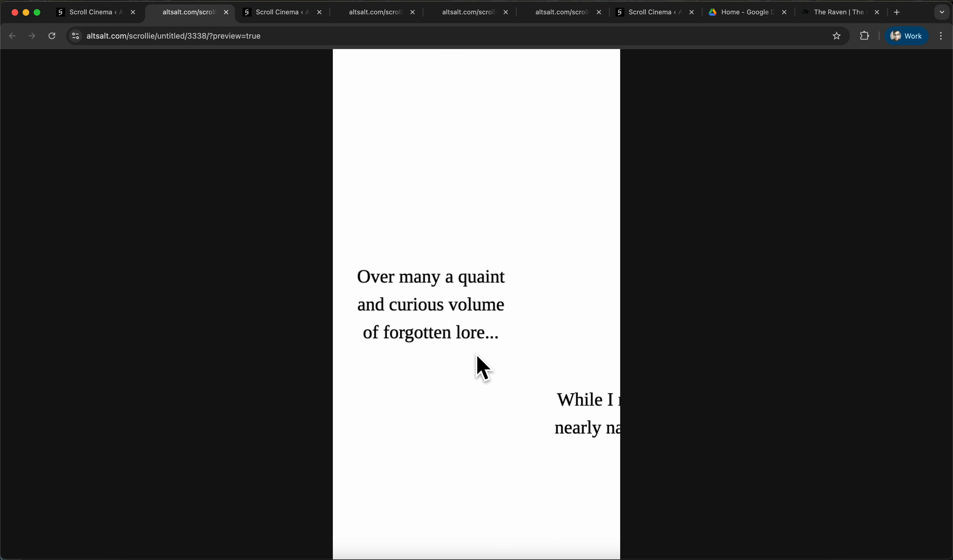
pyautogui.scroll(-2, 481, 368)
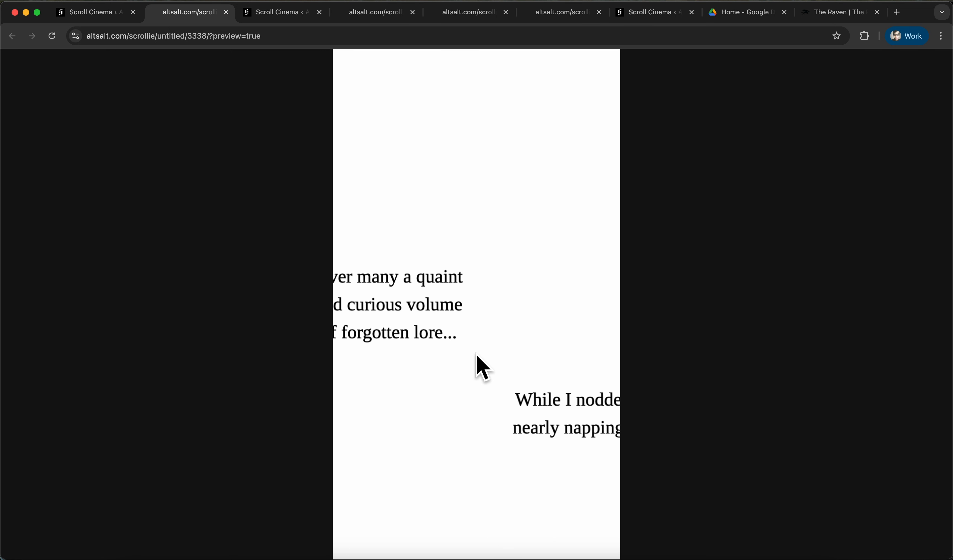
pyautogui.scroll(6, 481, 367)
pyautogui.scroll(-8, 481, 367)
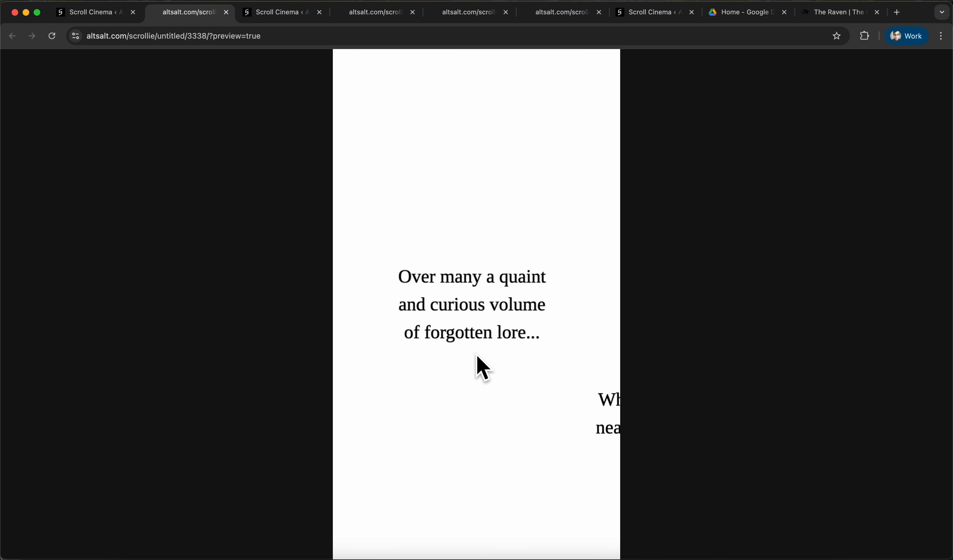
pyautogui.scroll(5, 480, 368)
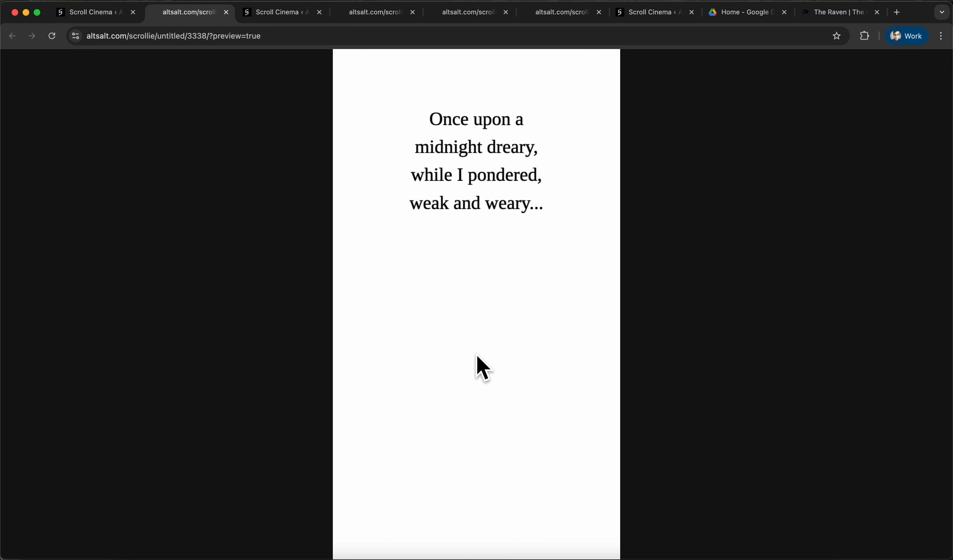
pyautogui.scroll(-5, 480, 368)
pyautogui.scroll(-3, 480, 368)
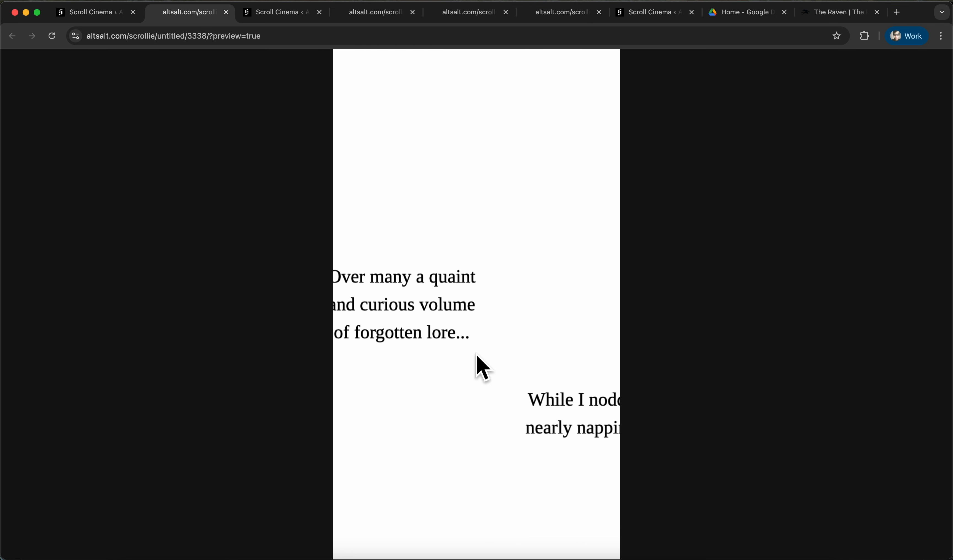
pyautogui.scroll(5, 480, 367)
pyautogui.scroll(-3, 477, 356)
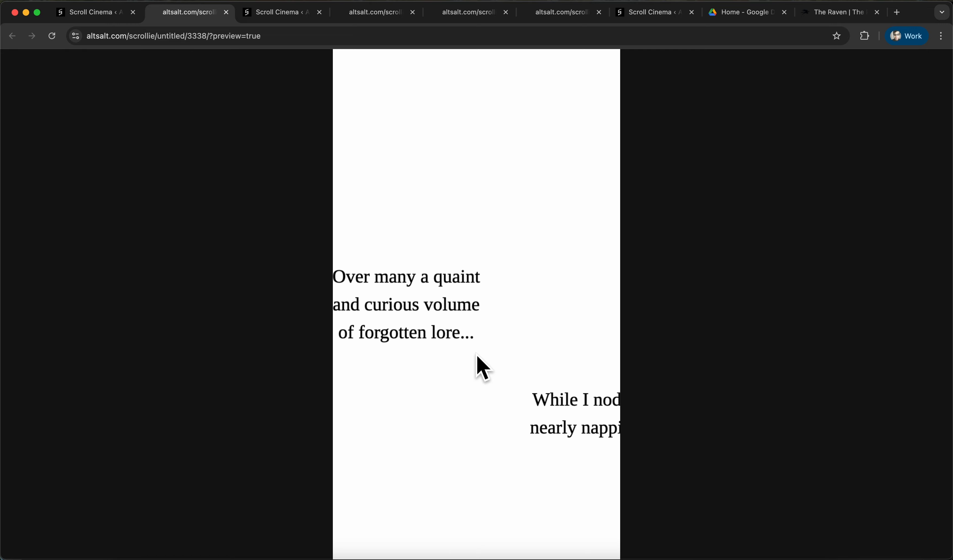
pyautogui.scroll(-3, 476, 353)
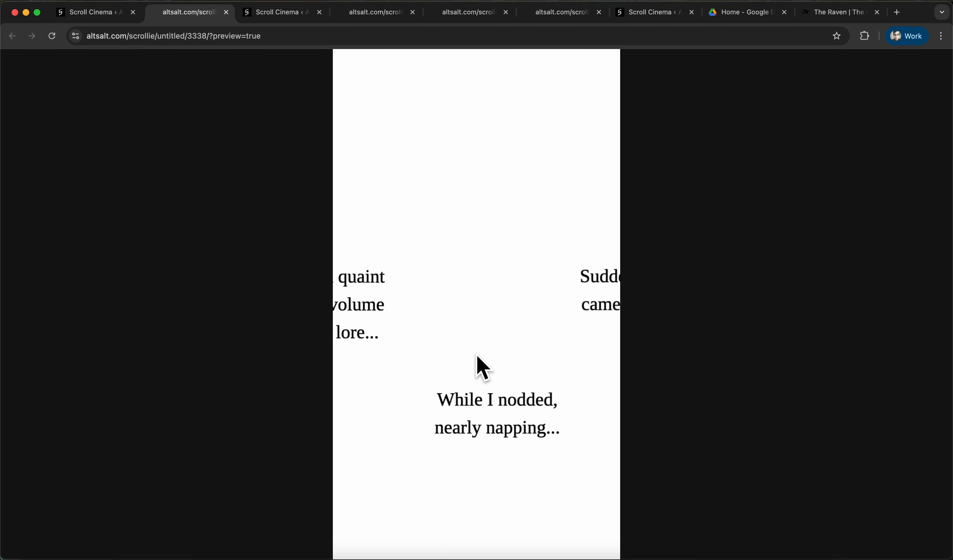
pyautogui.scroll(4, 476, 353)
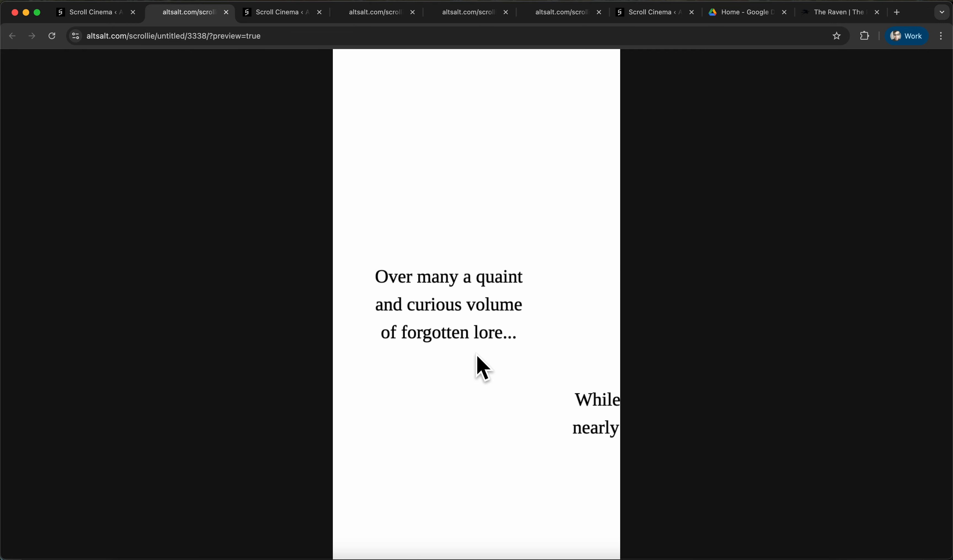
# Scroll repeatedly across the axis change and back to the opening stanza, examining how "Over many a quaint" switches direction.
pyautogui.scroll(-3, 478, 357)
pyautogui.scroll(4, 477, 357)
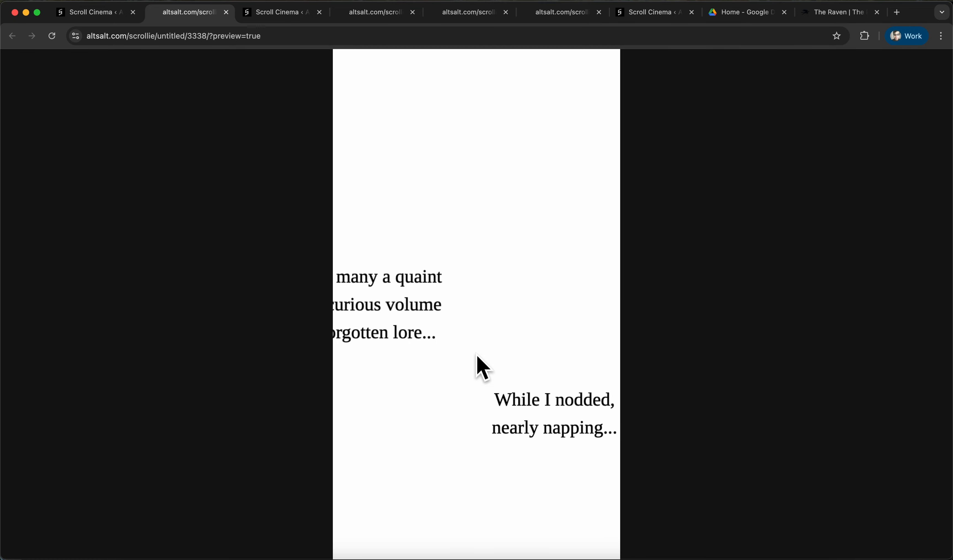
pyautogui.scroll(-3, 478, 357)
pyautogui.scroll(4, 477, 357)
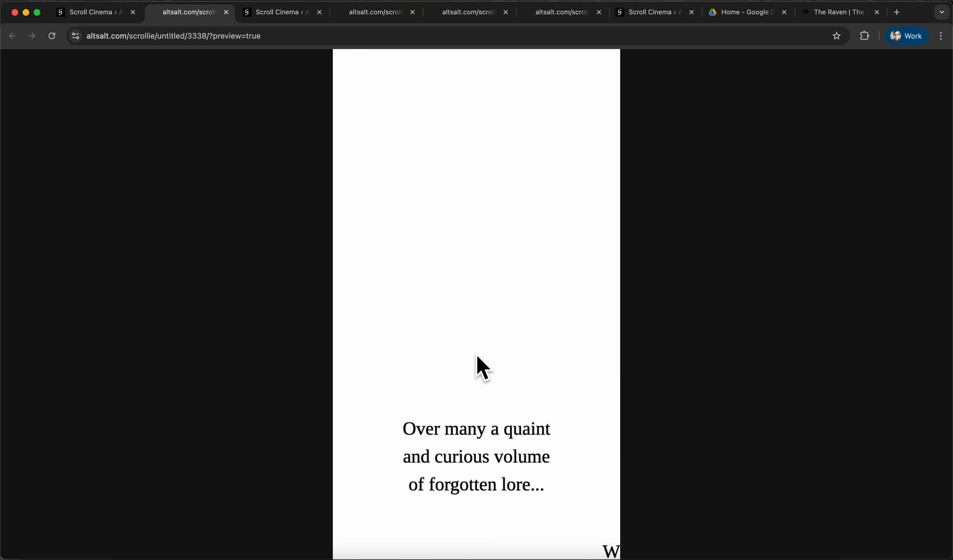
pyautogui.scroll(2, 476, 357)
pyautogui.scroll(-4, 477, 357)
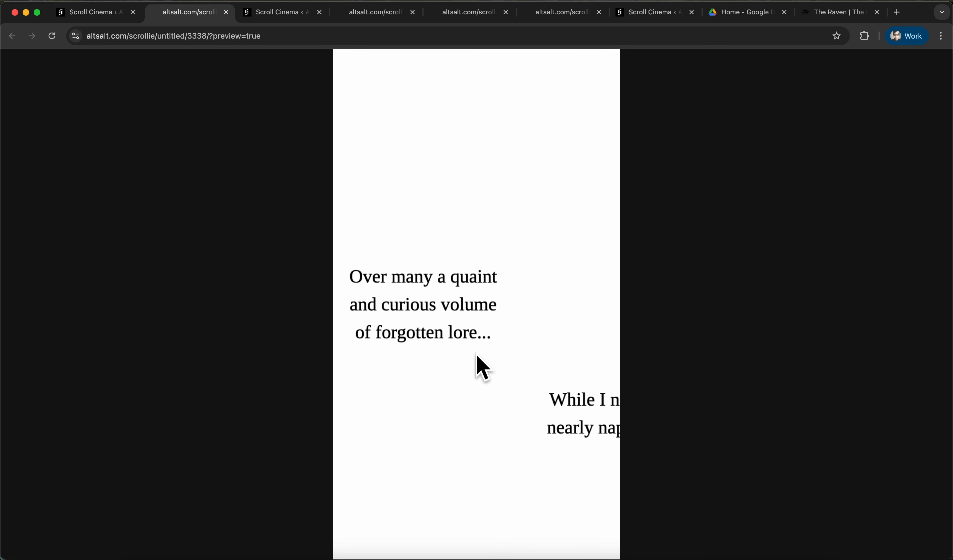
pyautogui.scroll(-2, 477, 357)
pyautogui.scroll(4, 477, 357)
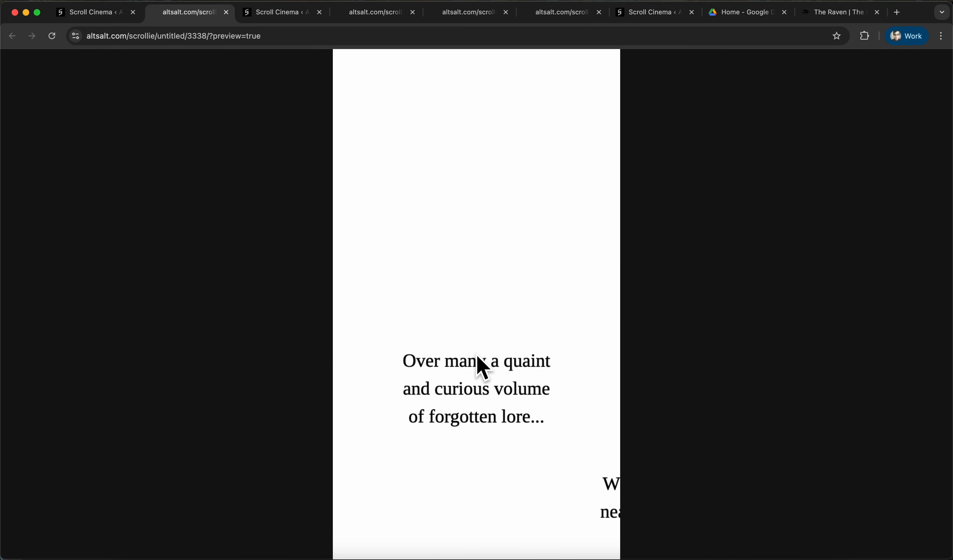
pyautogui.scroll(2, 477, 357)
pyautogui.scroll(-4, 477, 357)
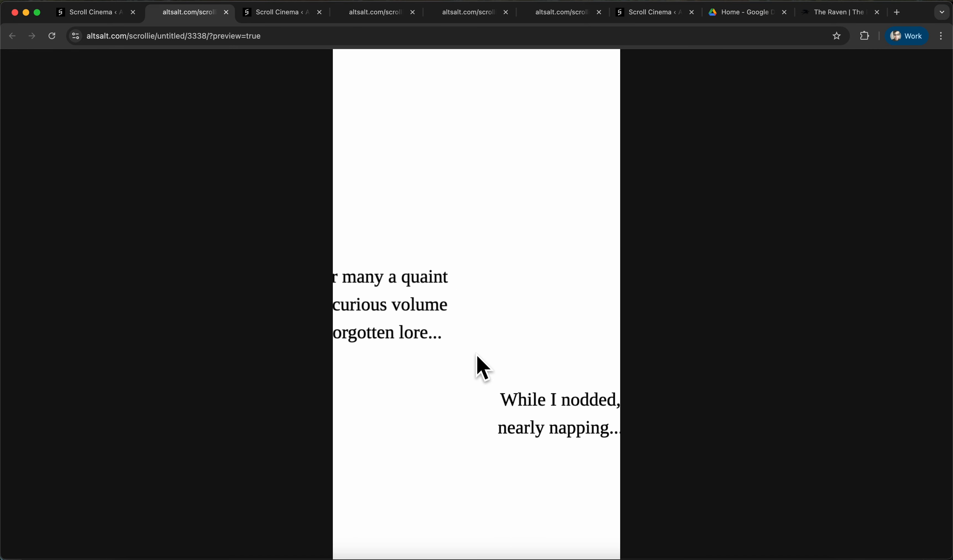
pyautogui.scroll(-2, 477, 357)
pyautogui.scroll(4, 477, 357)
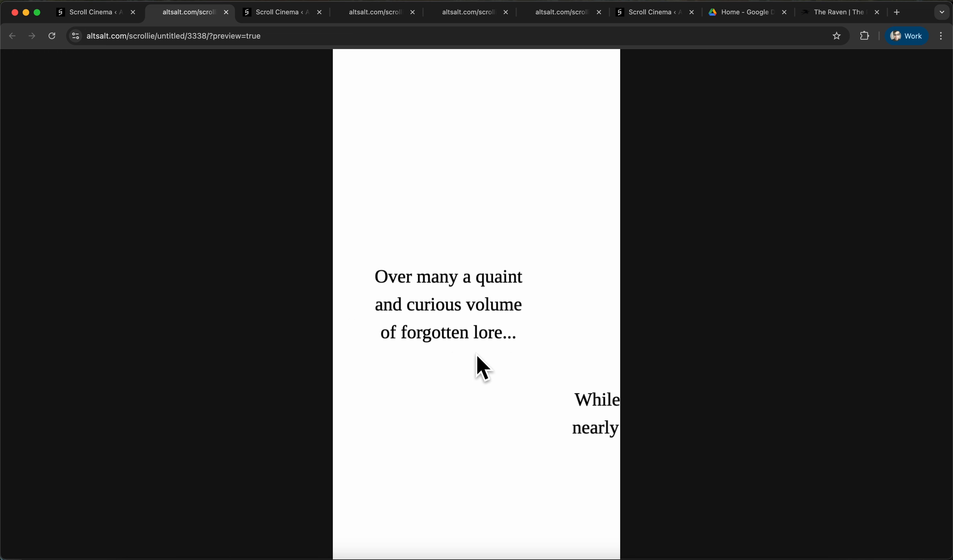
pyautogui.scroll(2, 477, 357)
pyautogui.scroll(-4, 476, 357)
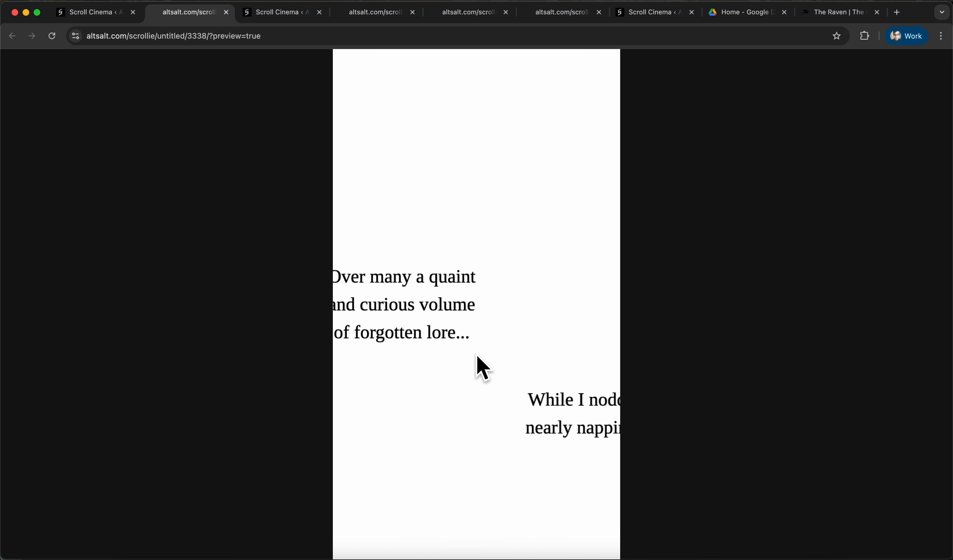
pyautogui.scroll(-2, 477, 357)
pyautogui.scroll(4, 476, 357)
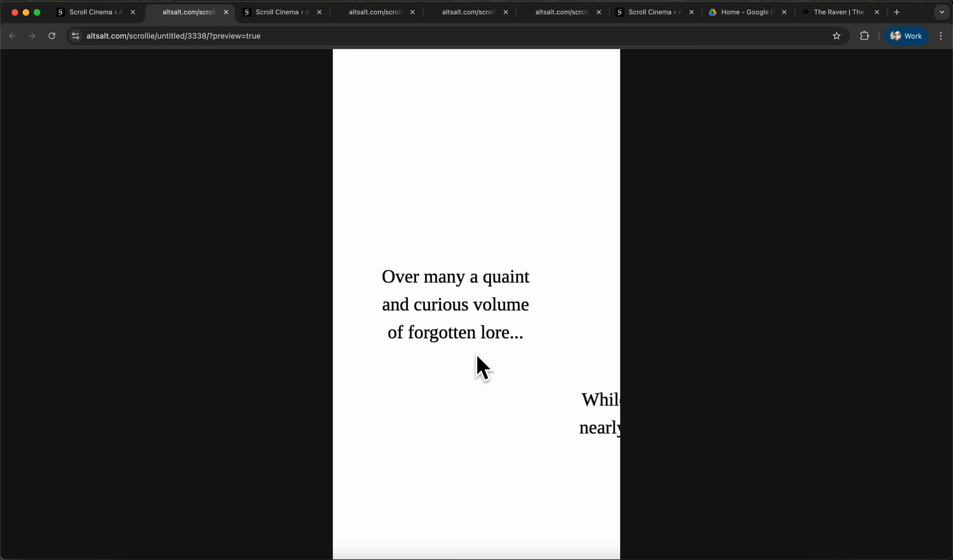
pyautogui.scroll(3, 478, 357)
pyautogui.scroll(-3, 478, 357)
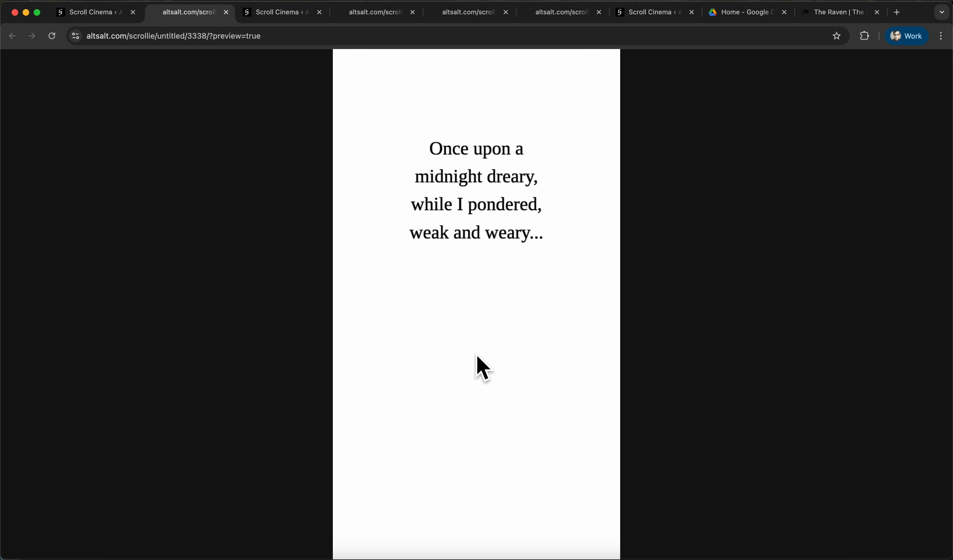
pyautogui.scroll(-3, 477, 357)
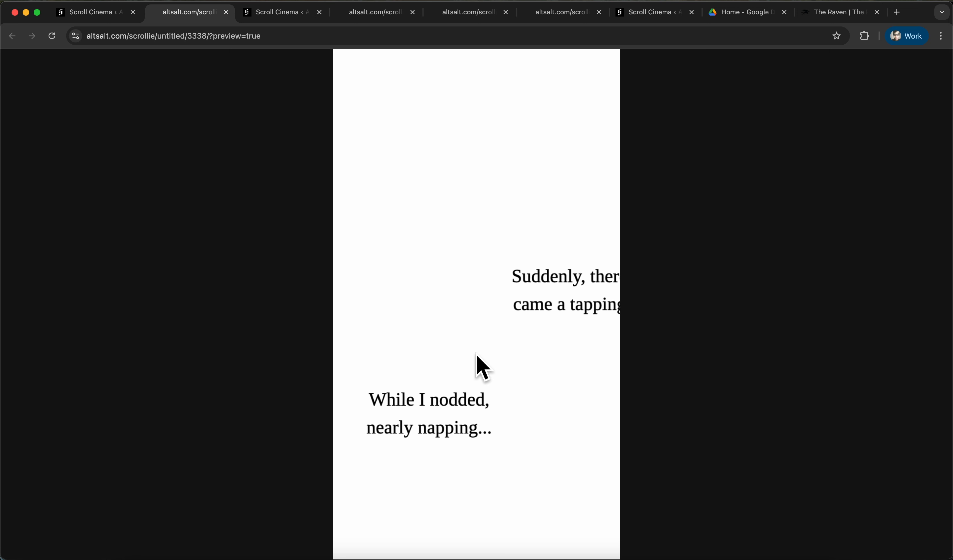
pyautogui.scroll(4, 477, 357)
pyautogui.scroll(3, 477, 357)
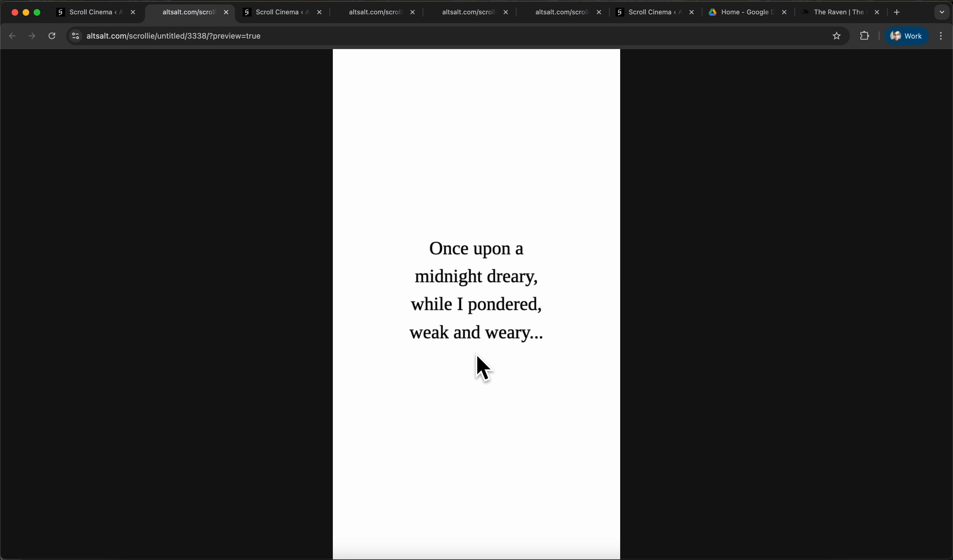
pyautogui.scroll(-4, 478, 358)
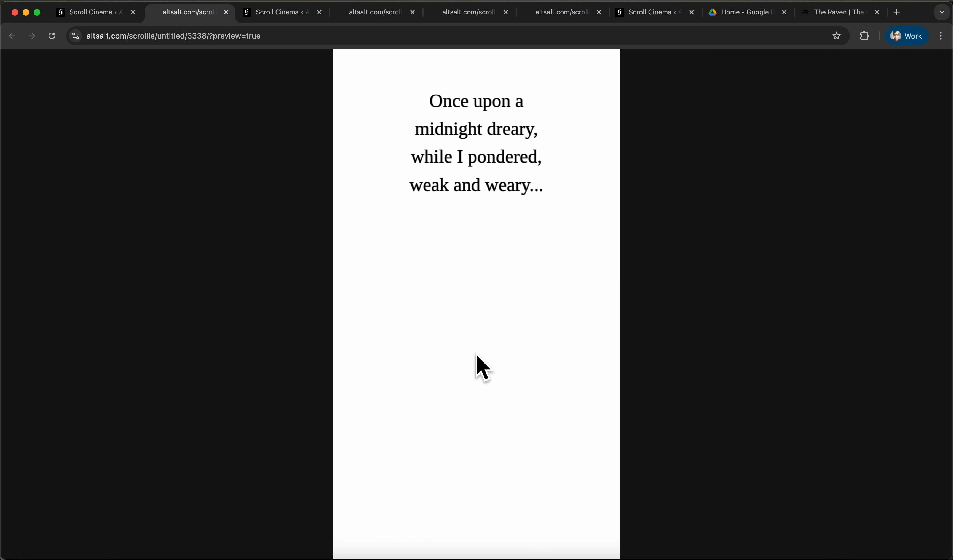
pyautogui.scroll(-3, 478, 354)
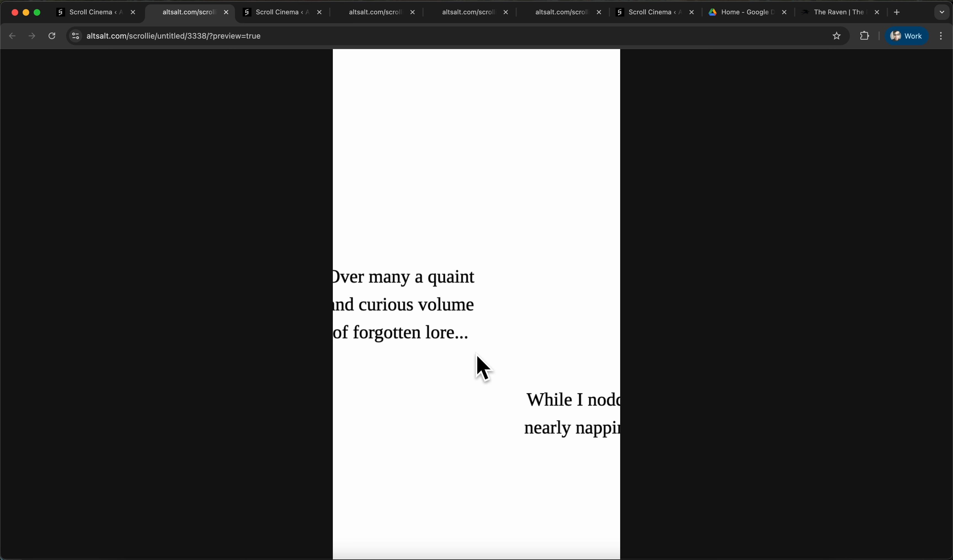
pyautogui.press('super+space')
pyautogui.write('e')
pyautogui.press('BackSpace')
pyautogui.write('key')
# Test directional keyboard navigation in the preview, moving forward and backward through the horizontal and vertical sections.
pyautogui.scroll(-5, 484, 391)
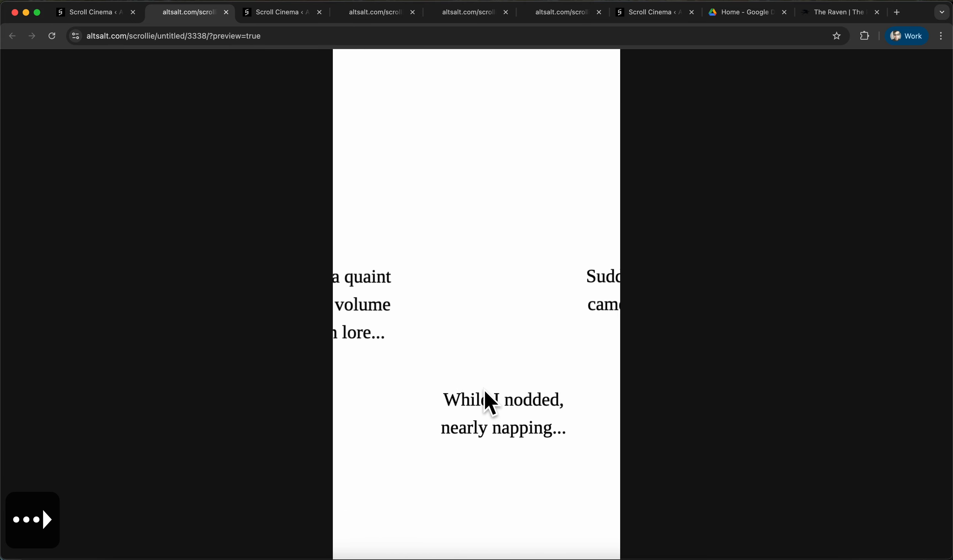
pyautogui.scroll(8, 490, 402)
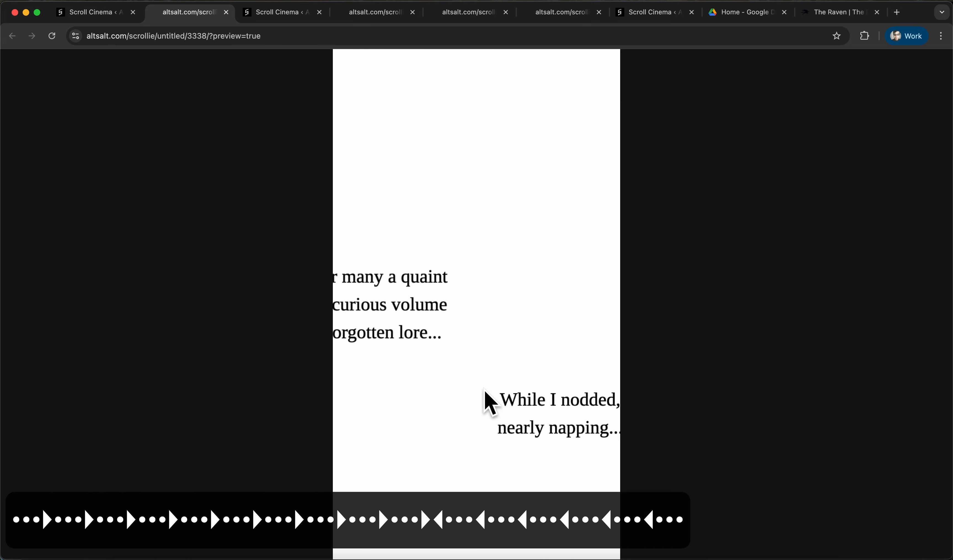
pyautogui.scroll(10, 490, 402)
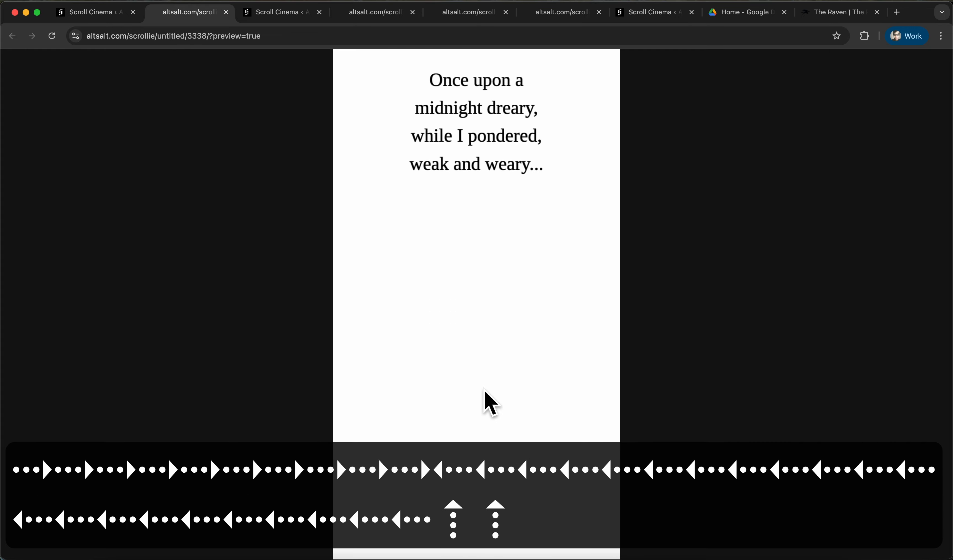
pyautogui.scroll(-15, 486, 390)
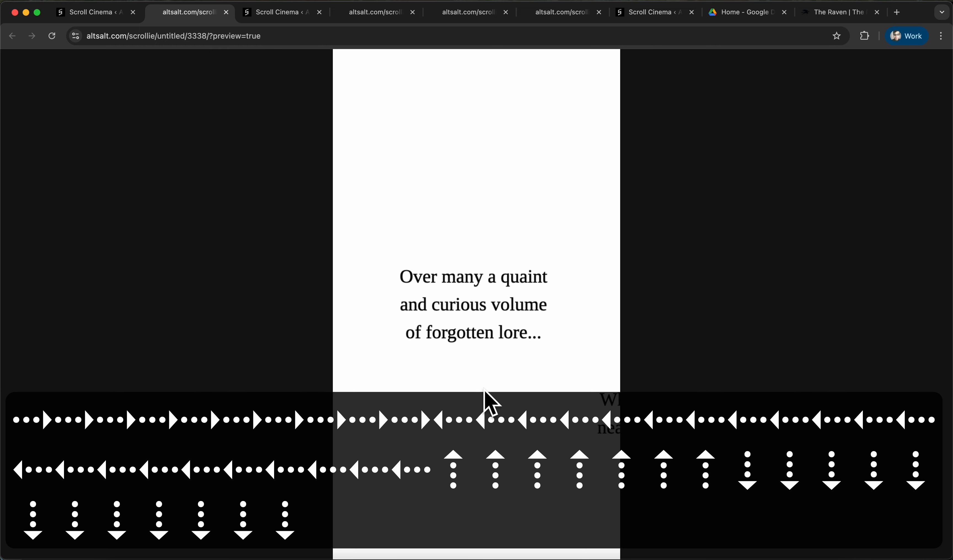
pyautogui.scroll(-6, 490, 402)
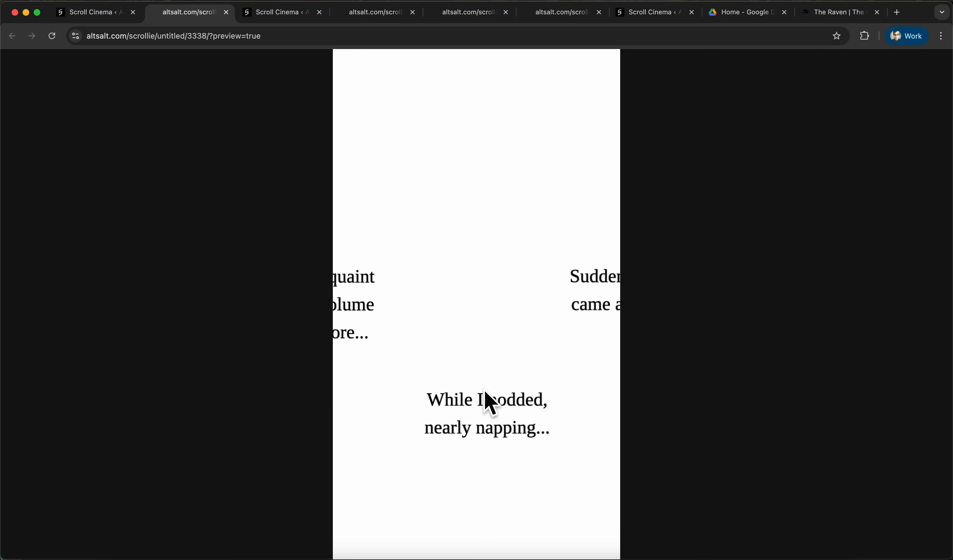
# Test WASD navigation in the preview, moving back and forth through both the horizontal and vertical text sections.
pyautogui.press('a')
pyautogui.press('a')
pyautogui.press('a')
pyautogui.press('a')
pyautogui.press('a')
pyautogui.press('a')
pyautogui.press('a')
pyautogui.press('a')
pyautogui.press('a')
pyautogui.press('a')
pyautogui.press('a')
pyautogui.press('a')
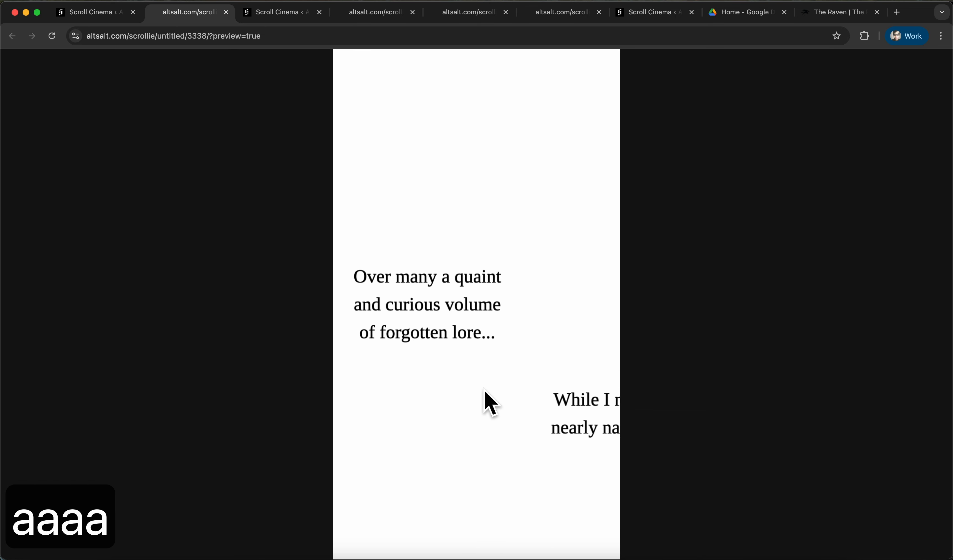
pyautogui.press('w')
pyautogui.press('w')
pyautogui.press('w')
pyautogui.press('w')
pyautogui.press('w')
pyautogui.press('w')
pyautogui.press('w')
pyautogui.press('w')
pyautogui.press('w')
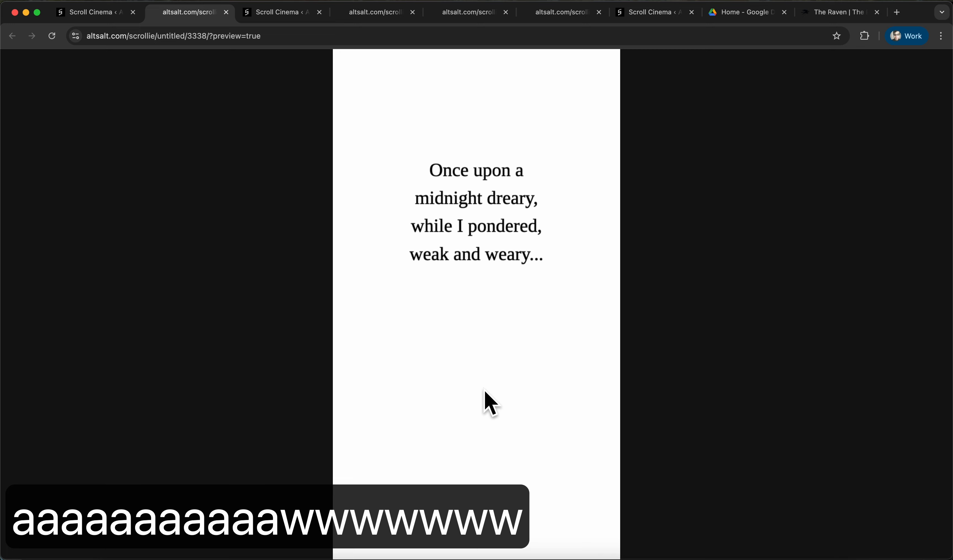
pyautogui.press('s')
pyautogui.press('s')
pyautogui.press('s')
pyautogui.press('s')
pyautogui.press('s')
pyautogui.press('s')
pyautogui.press('s')
pyautogui.press('s')
pyautogui.press('s')
pyautogui.press('s')
pyautogui.press('s')
pyautogui.press('s')
pyautogui.press('s')
pyautogui.press('d')
pyautogui.press('d')
pyautogui.press('d')
pyautogui.press('d')
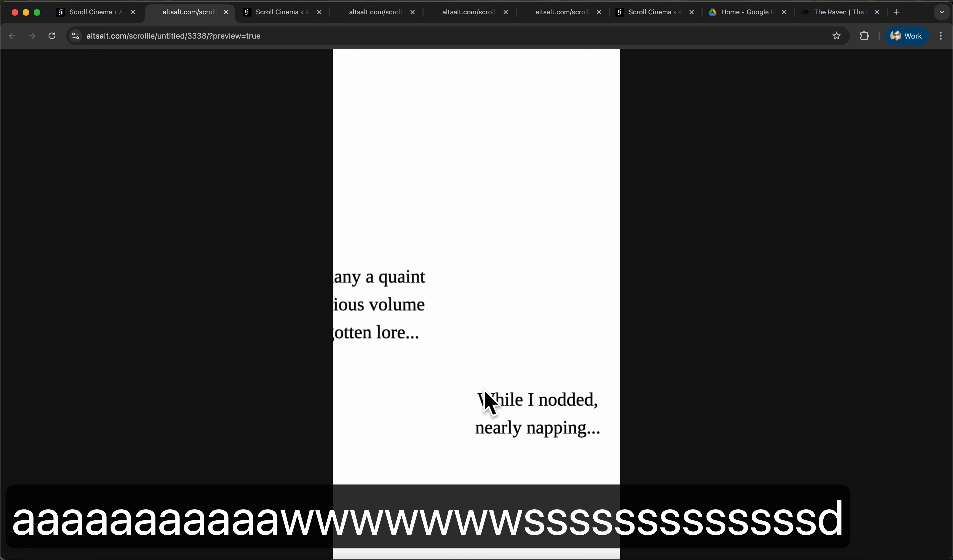
pyautogui.press('a')
pyautogui.press('a')
pyautogui.press('a')
pyautogui.press('a')
pyautogui.press('a')
pyautogui.press('a')
pyautogui.press('a')
pyautogui.press('a')
pyautogui.press('s')
pyautogui.press('w')
pyautogui.press('w')
pyautogui.press('w')
pyautogui.press('w')
pyautogui.press('w')
pyautogui.press('w')
pyautogui.press('w')
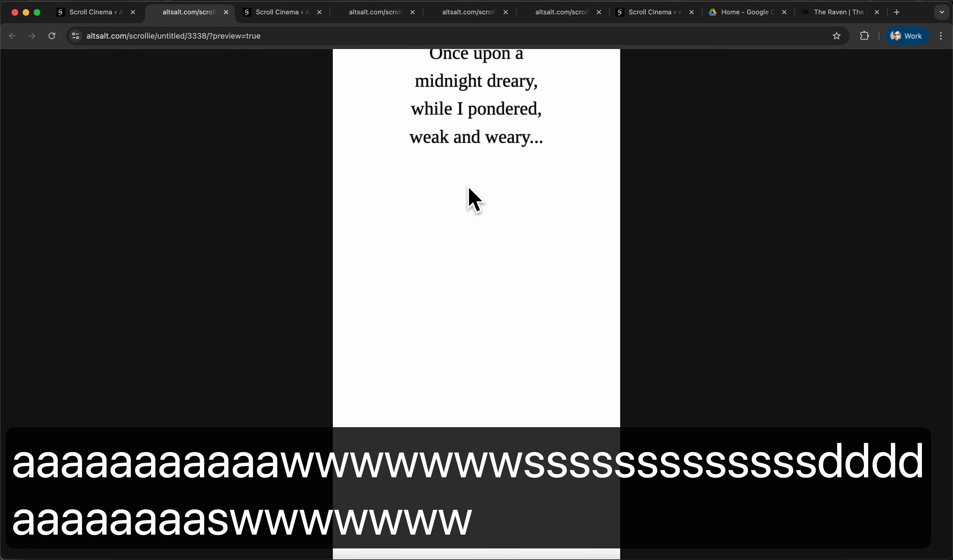
# Scroll the preview between the opening stanza and "Suddenly, there came a tapping" to examine the whole sequence, finishing at the start.
pyautogui.scroll(-5, 467, 198)
pyautogui.scroll(-5, 474, 200)
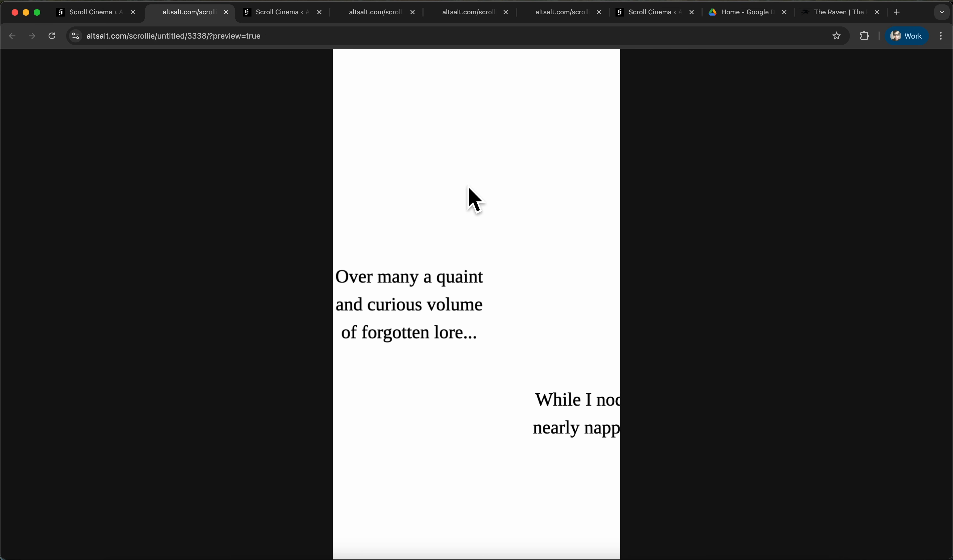
pyautogui.scroll(-5, 474, 199)
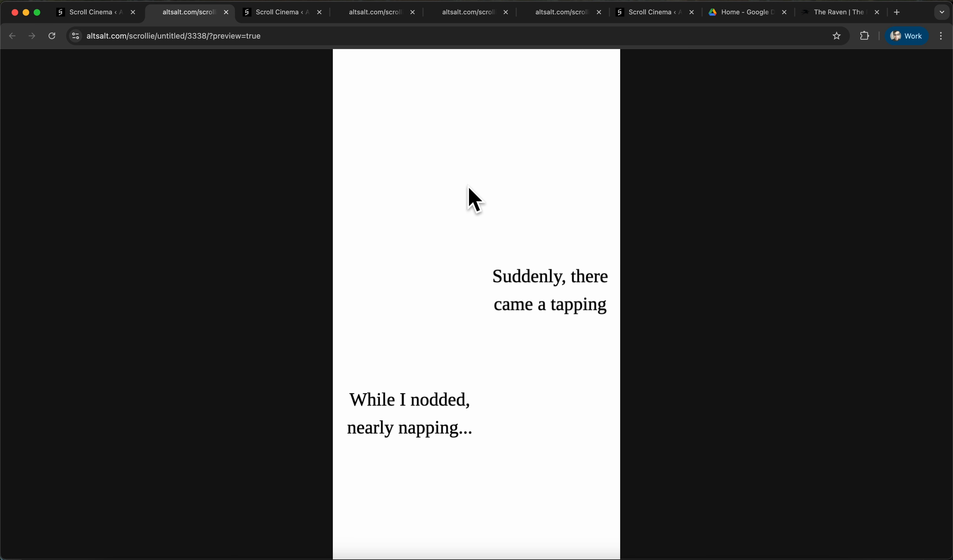
pyautogui.scroll(5, 474, 200)
pyautogui.scroll(-5, 474, 200)
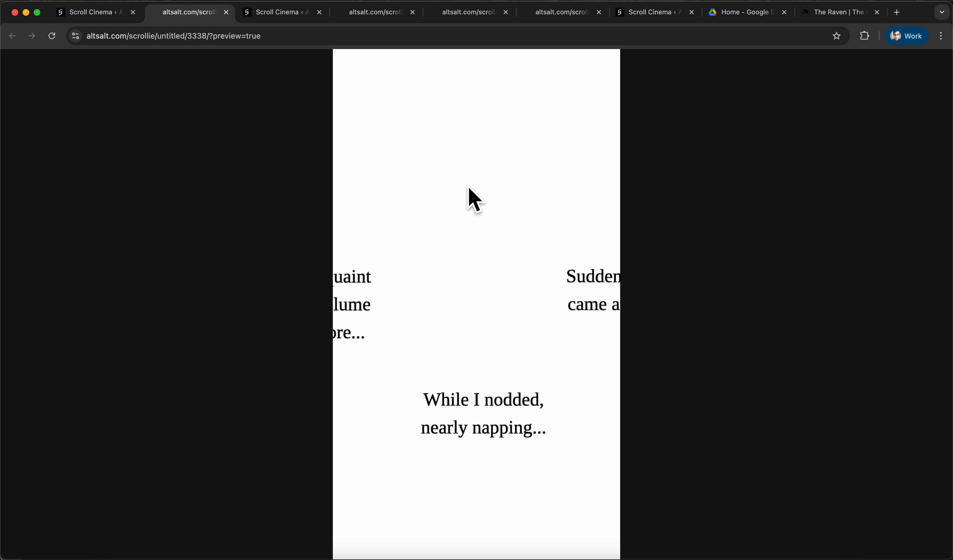
pyautogui.scroll(5, 473, 199)
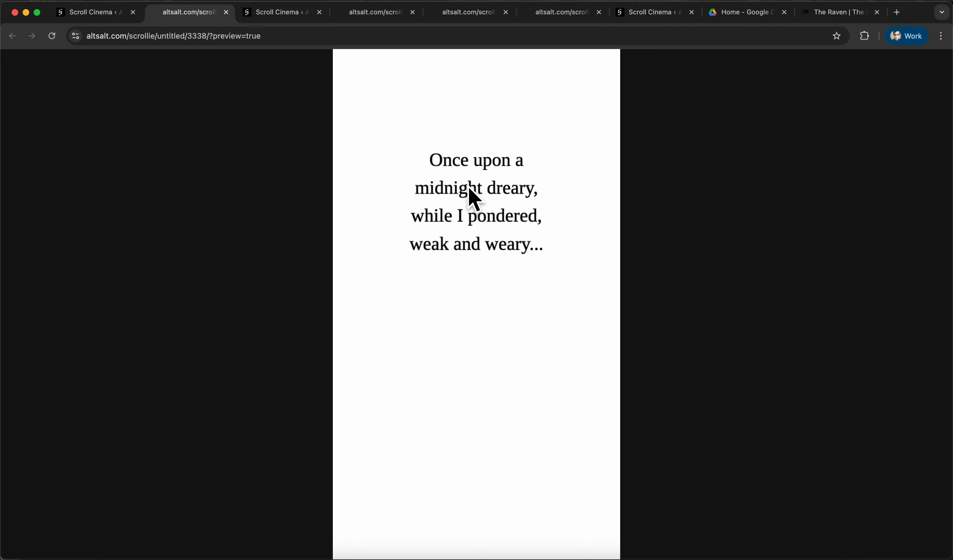
pyautogui.scroll(-3, 474, 200)
pyautogui.scroll(-5, 473, 199)
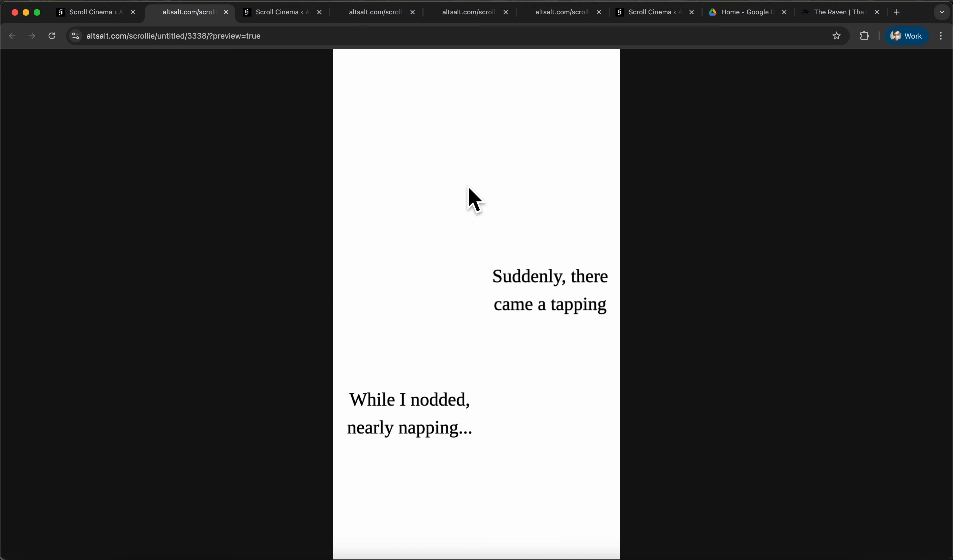
pyautogui.scroll(5, 473, 199)
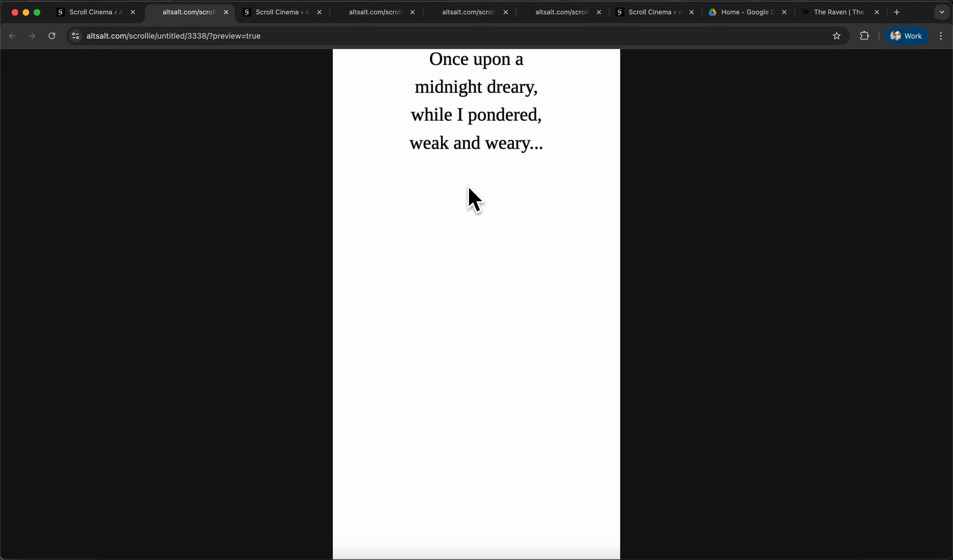
pyautogui.scroll(-4, 470, 190)
pyautogui.scroll(2, 470, 189)
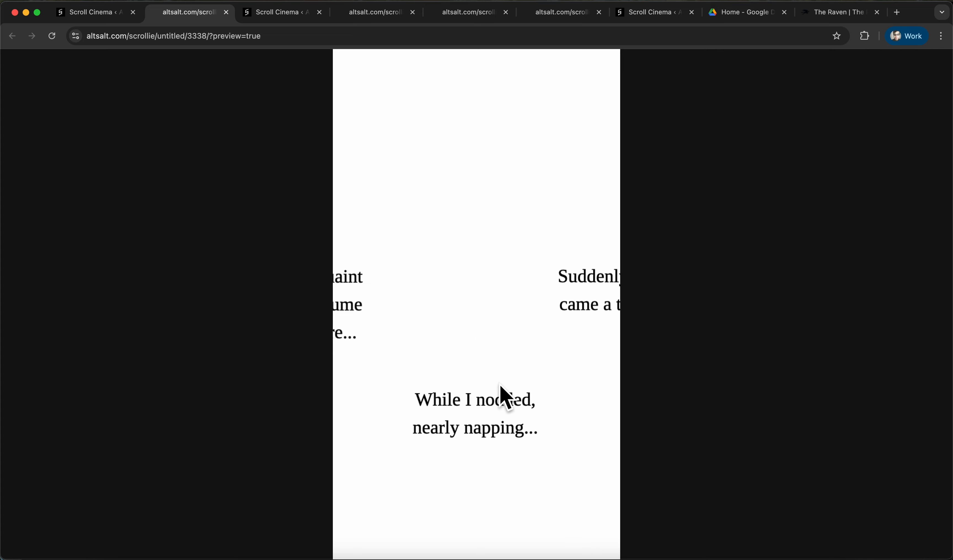
pyautogui.scroll(3, 502, 371)
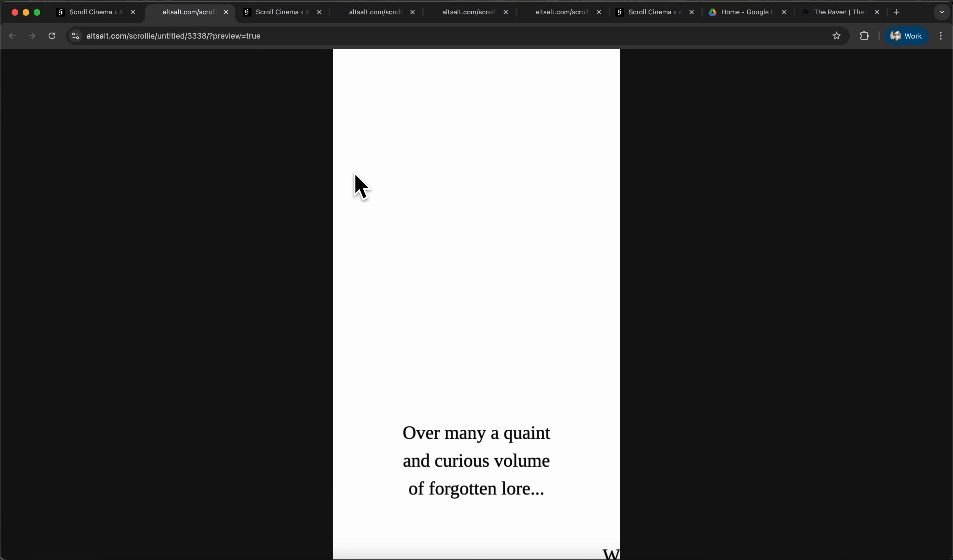
pyautogui.scroll(3, 467, 301)
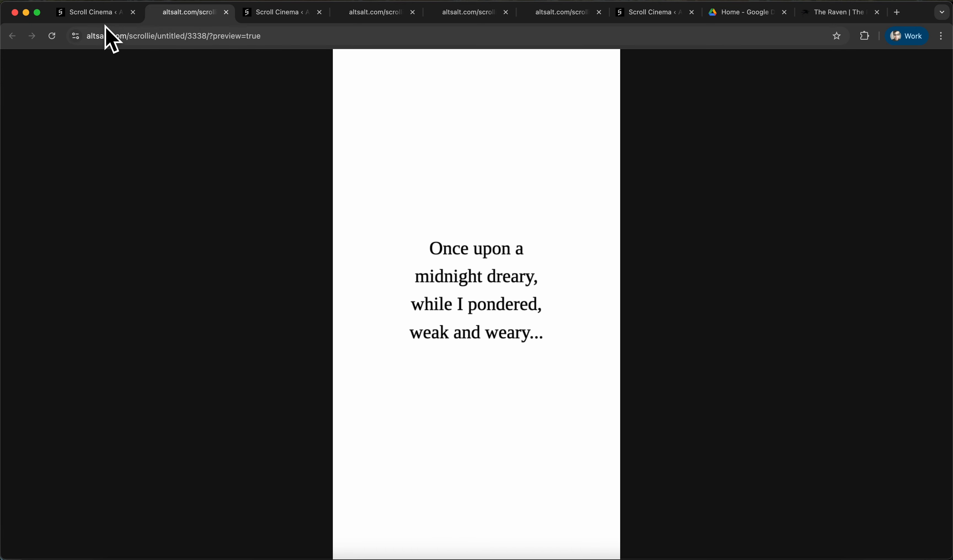
# Return to the Scroll Cinema editor, view the available axis markers, and place the playhead at 3.40 on the group's last keyframe.
pyautogui.click(97, 12)
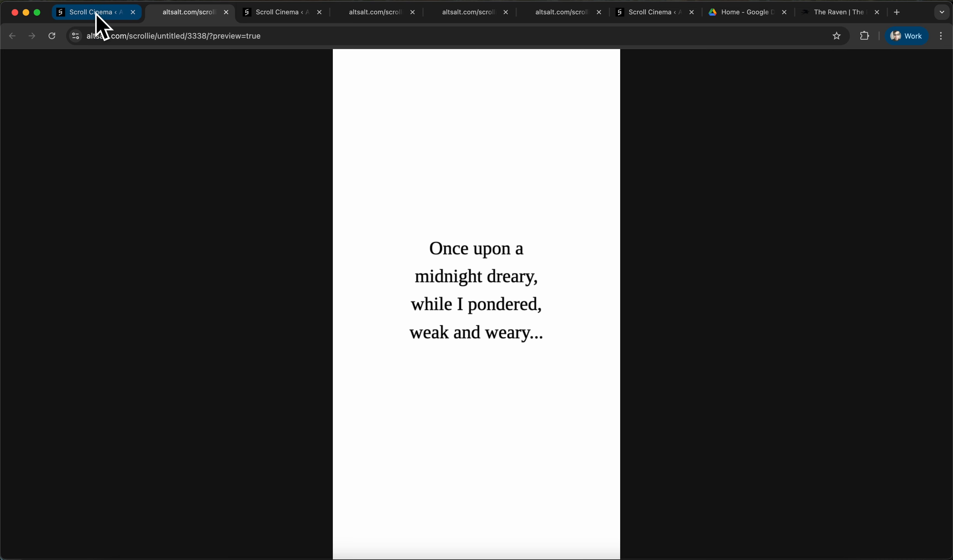
pyautogui.moveTo(195, 445); pyautogui.dragTo(260, 460)
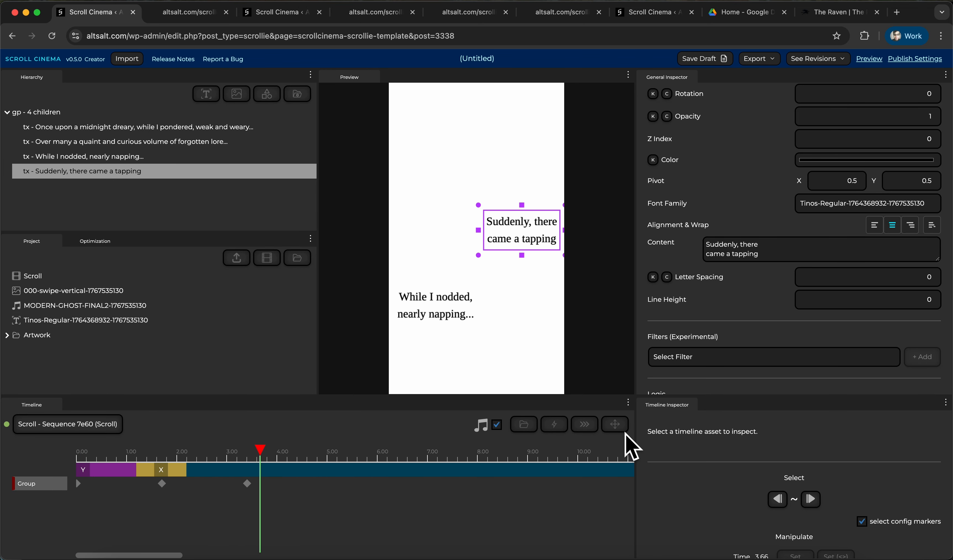
pyautogui.click(619, 426)
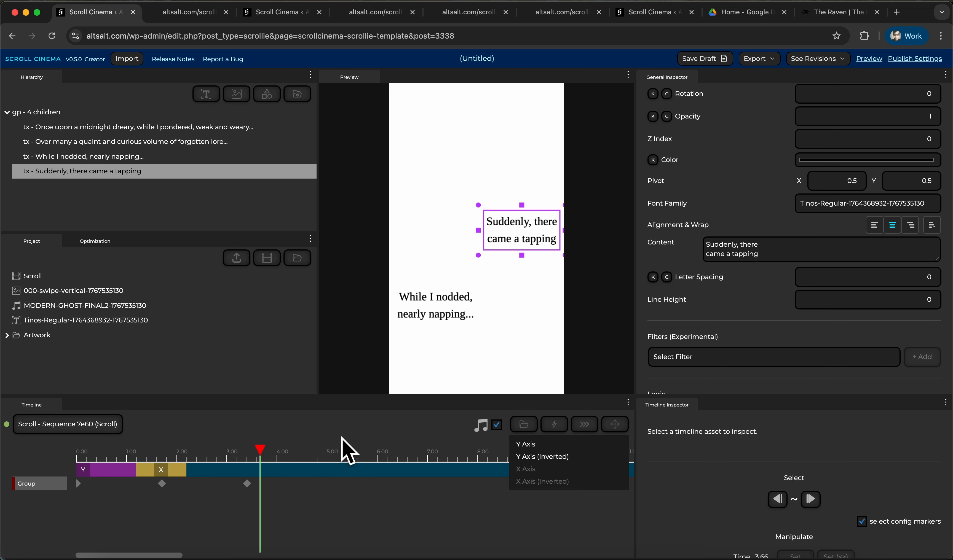
pyautogui.click(330, 438)
pyautogui.moveTo(285, 457); pyautogui.dragTo(247, 445)
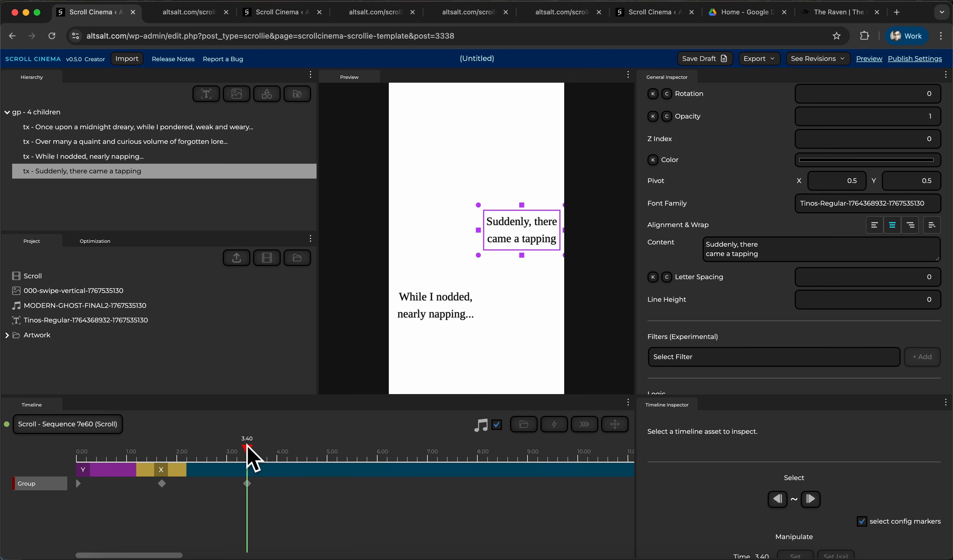
# Add an inverted Y axis marker at 3.40 and scrub the timeline from the start back to that marker.
pyautogui.click(612, 425)
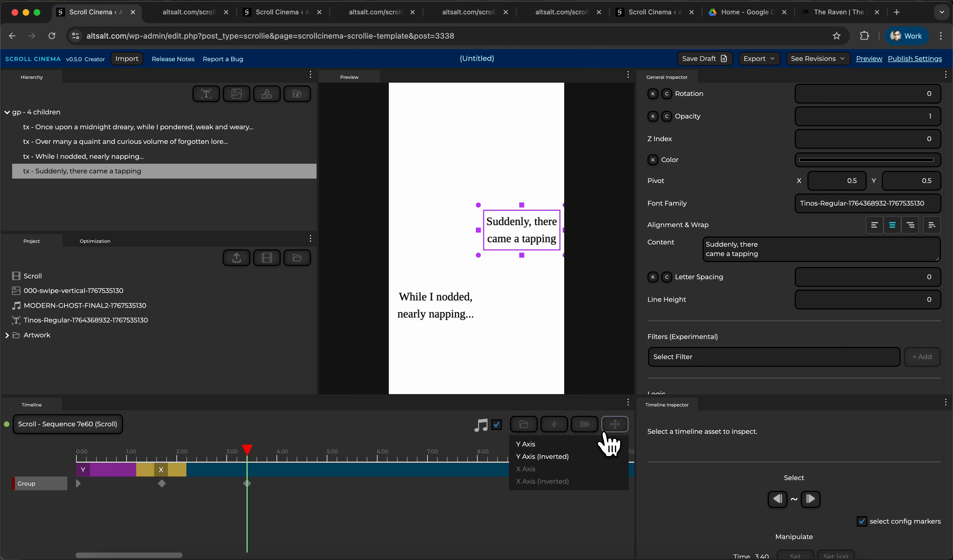
pyautogui.click(585, 457)
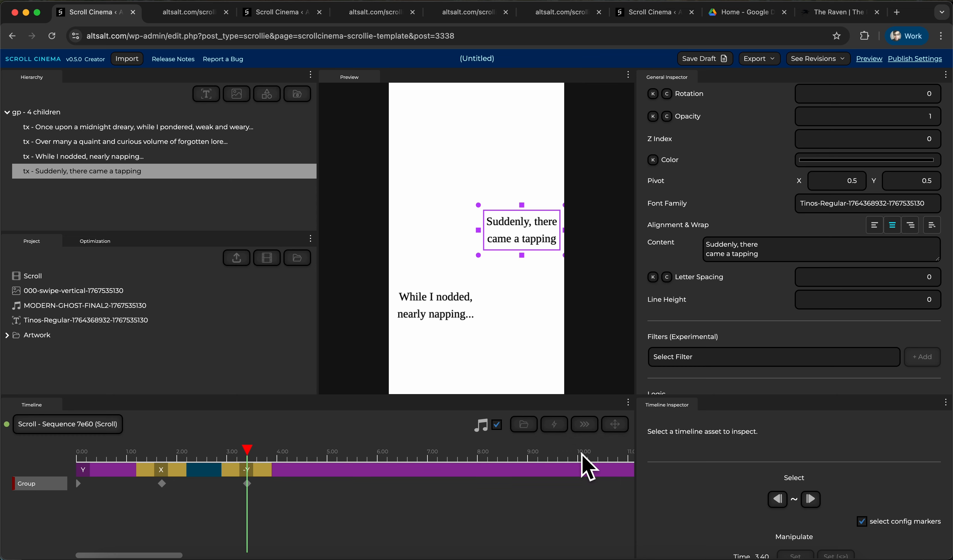
pyautogui.moveTo(202, 448); pyautogui.dragTo(75, 447)
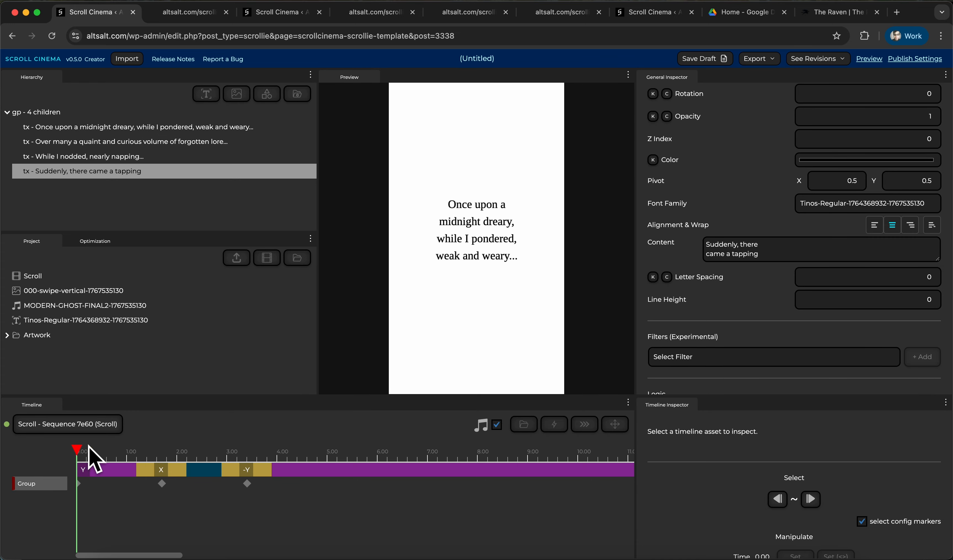
pyautogui.moveTo(89, 447); pyautogui.dragTo(250, 454)
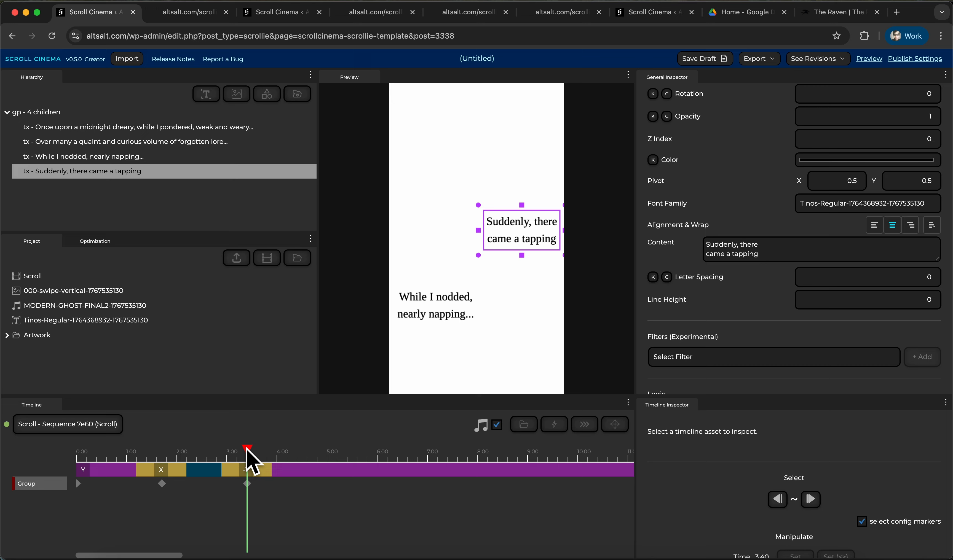
# Keyframe the group's Y position to 0 with the playhead at 5.10.
pyautogui.moveTo(246, 448); pyautogui.dragTo(246, 451)
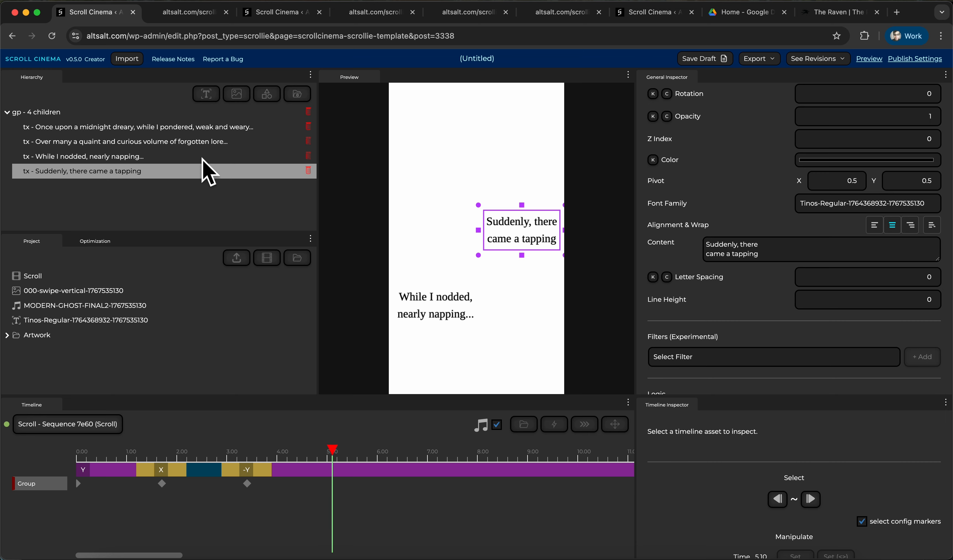
pyautogui.click(190, 112)
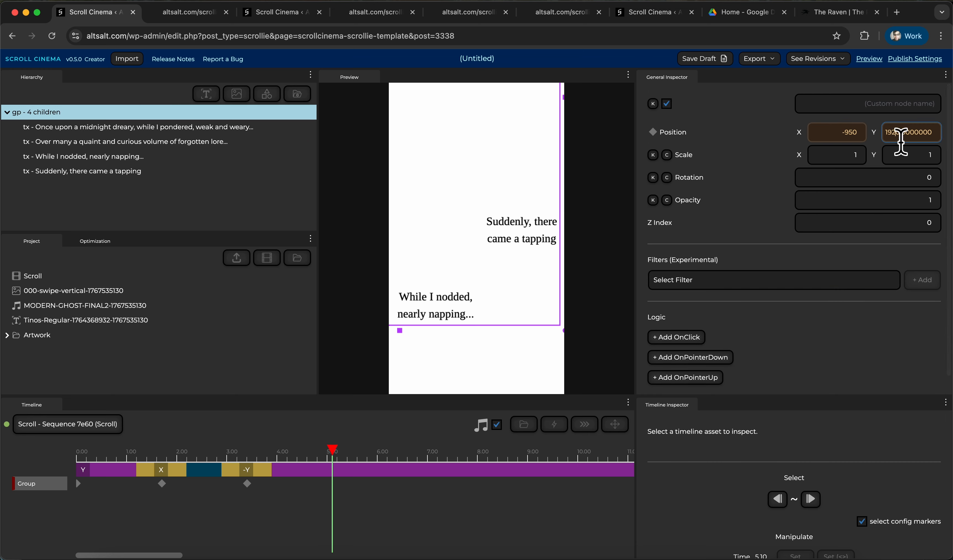
pyautogui.click(902, 142)
pyautogui.press('super+a')
pyautogui.write('0')
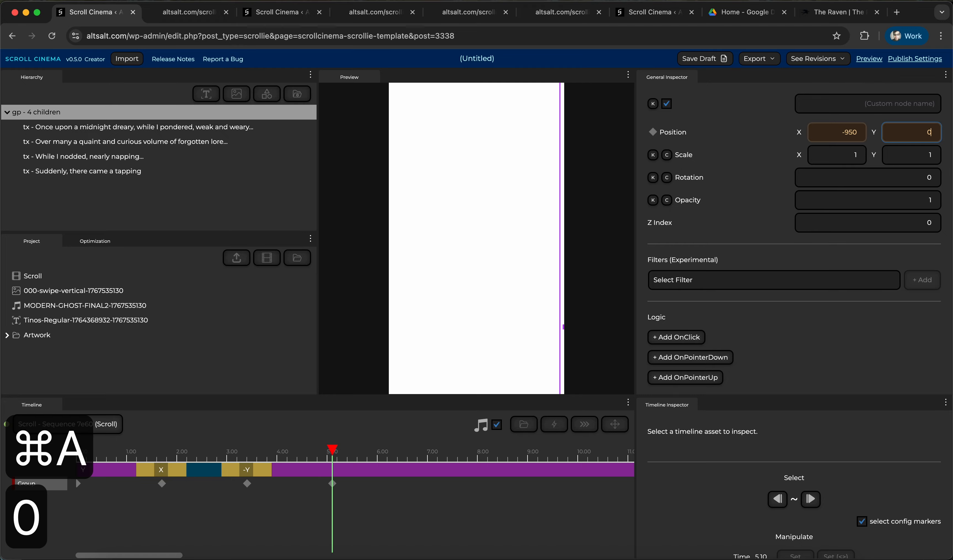
# With the playhead at 3.60, duplicate the "Suddenly, there came a tapping" text and place the copy above it at about X 925, Y -1216.
pyautogui.moveTo(332, 450); pyautogui.dragTo(247, 448)
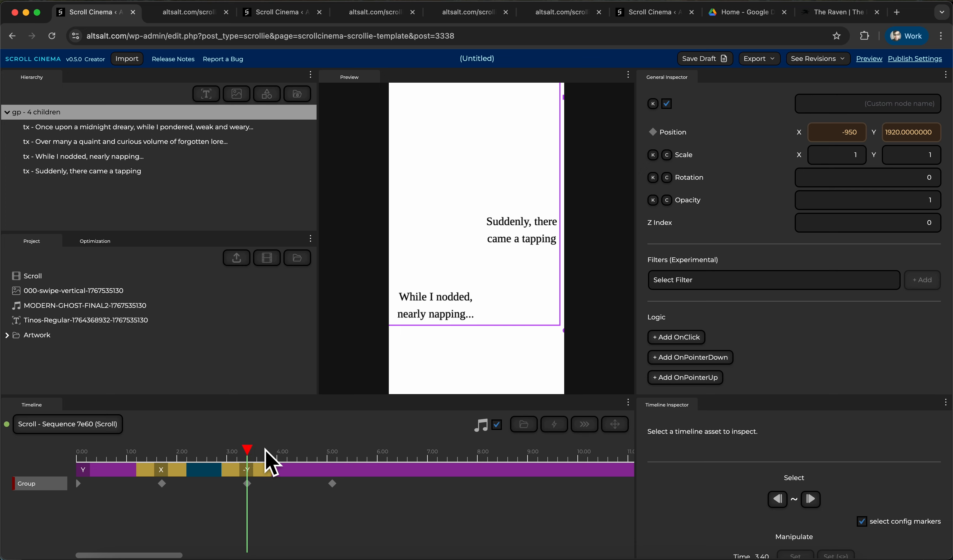
pyautogui.moveTo(272, 449)
pyautogui.mouseDown()
pyautogui.moveTo(289, 449)
pyautogui.moveTo(249, 448)
pyautogui.moveTo(307, 448)
pyautogui.moveTo(186, 456)
pyautogui.moveTo(296, 448)
pyautogui.moveTo(172, 438)
pyautogui.moveTo(320, 443)
pyautogui.moveTo(228, 444)
pyautogui.moveTo(265, 438)
pyautogui.moveTo(257, 446)
pyautogui.mouseUp()
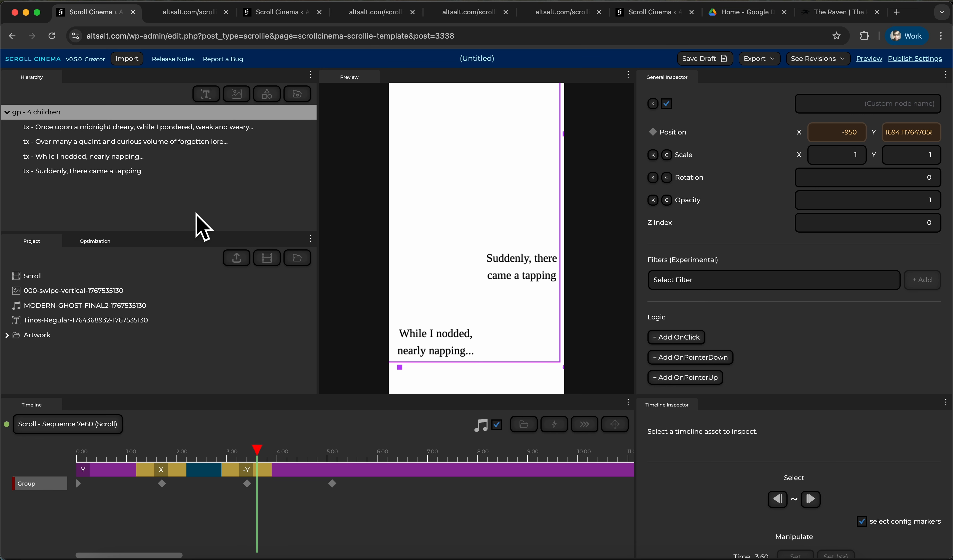
pyautogui.click(192, 172)
pyautogui.press('super+c')
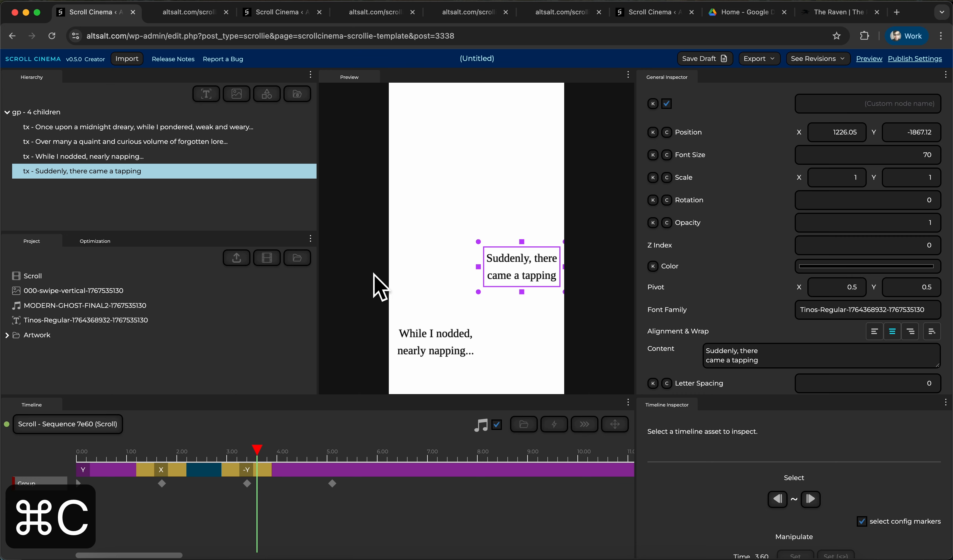
pyautogui.press('super+v')
pyautogui.moveTo(546, 289); pyautogui.dragTo(497, 183)
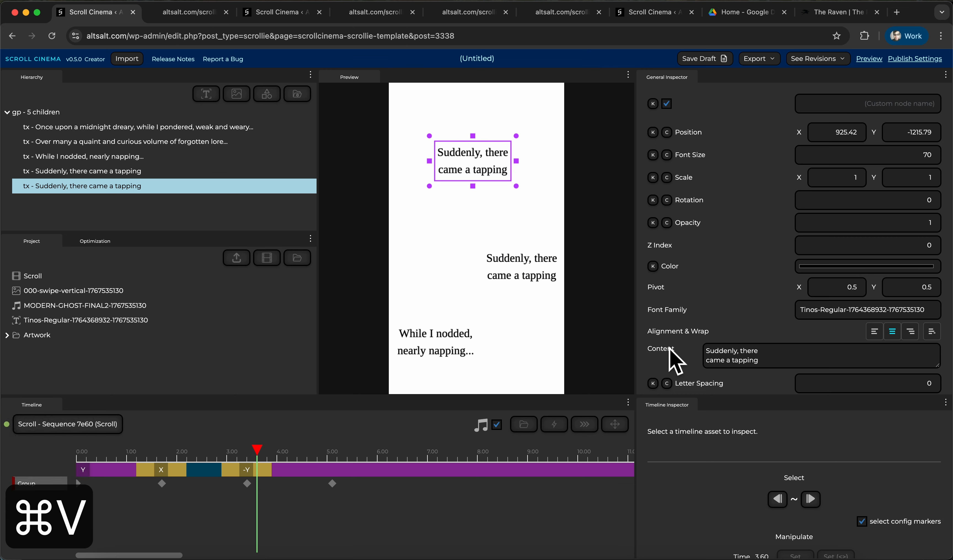
# Replace the copy's content with two lines: "As of someone gently wrapping," and "wrapping at my chamber door.".
pyautogui.click(787, 358)
pyautogui.press('super+a')
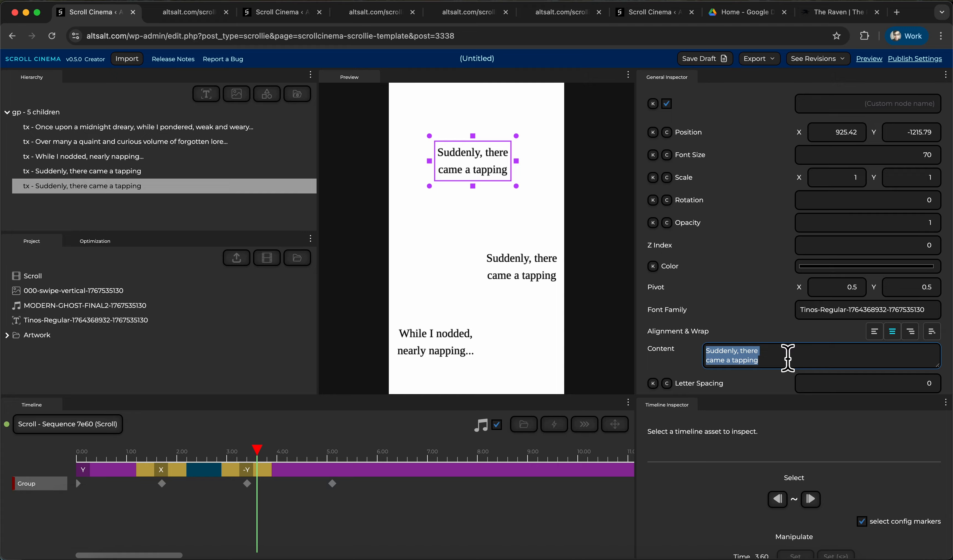
pyautogui.write('As ')
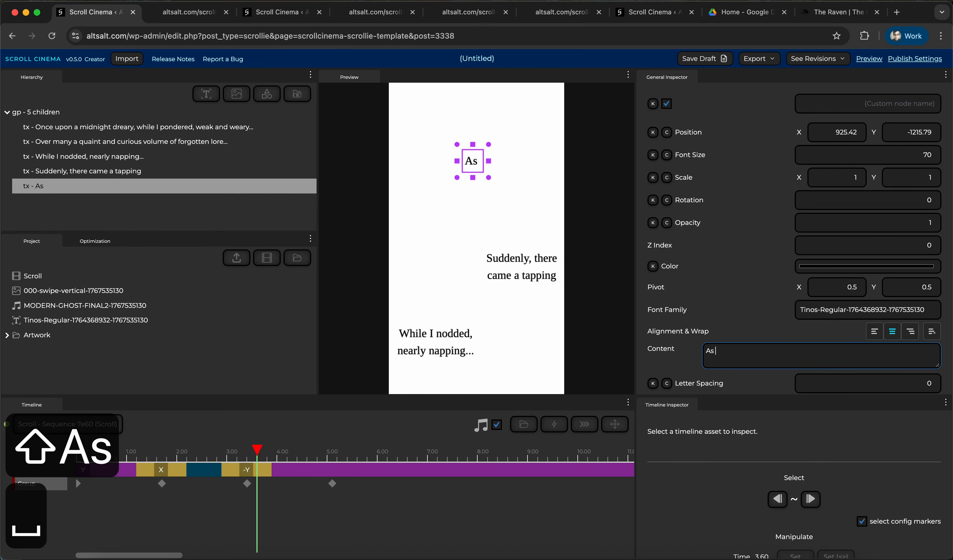
pyautogui.write('of someone g')
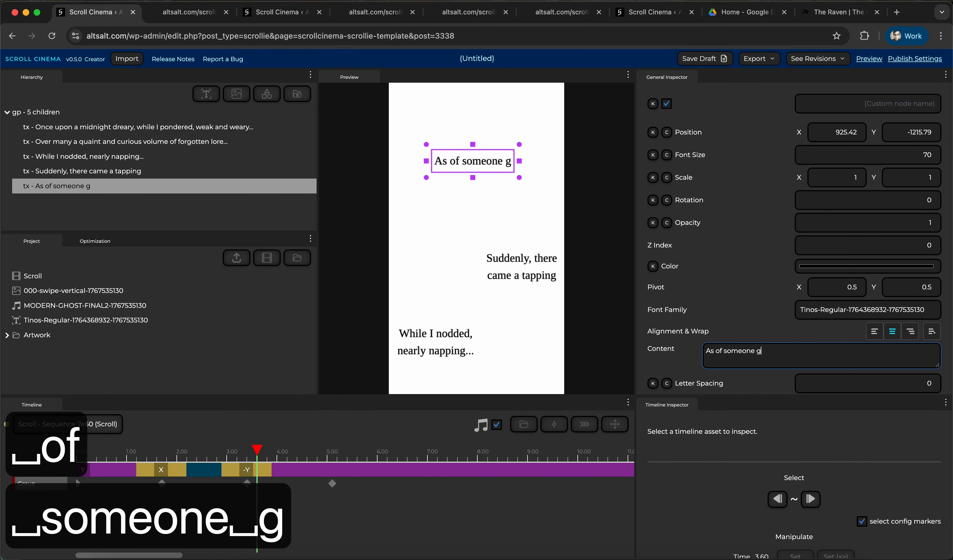
pyautogui.write('entrly')
pyautogui.press('BackSpace')
pyautogui.press('BackSpace')
pyautogui.press('BackSpace')
pyautogui.press('BackSpace')
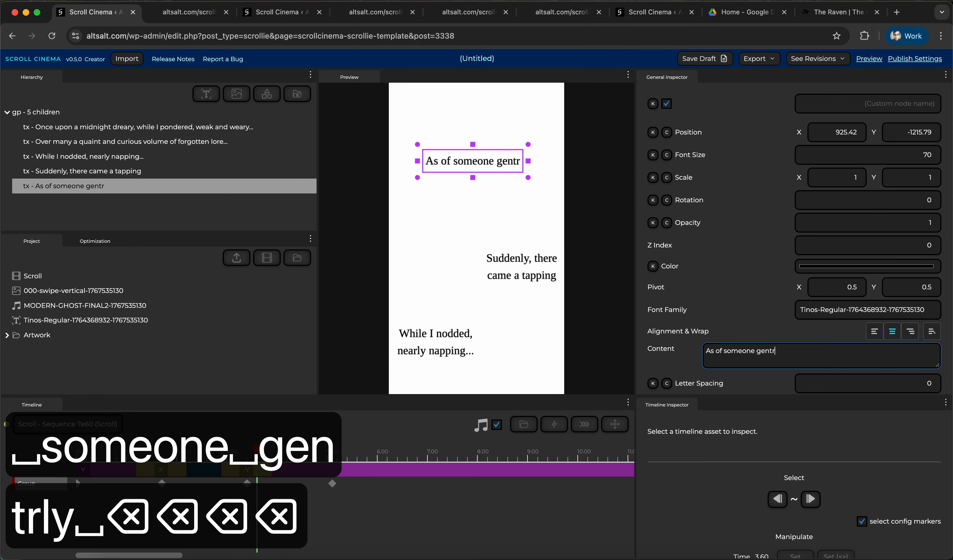
pyautogui.write('ly wrapping,')
pyautogui.press('Return')
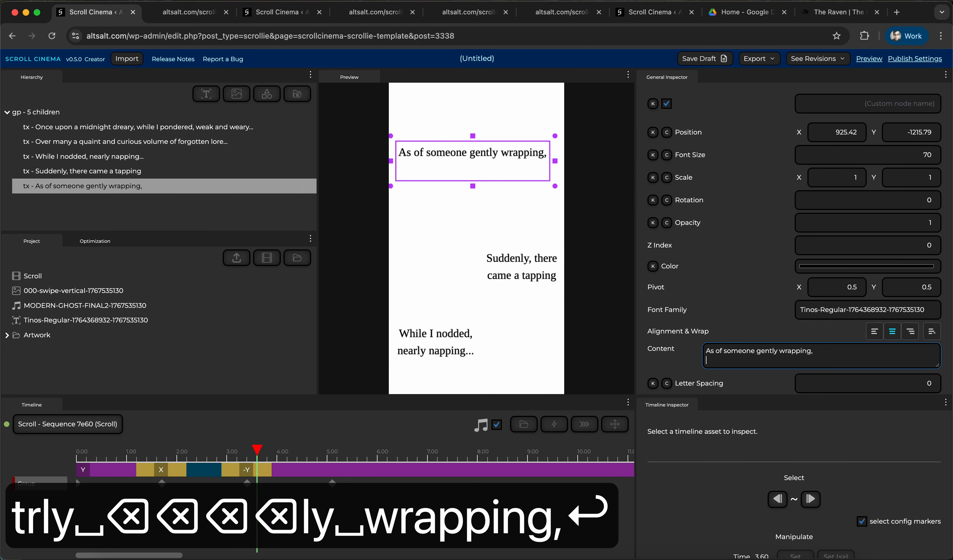
pyautogui.write('wrapping')
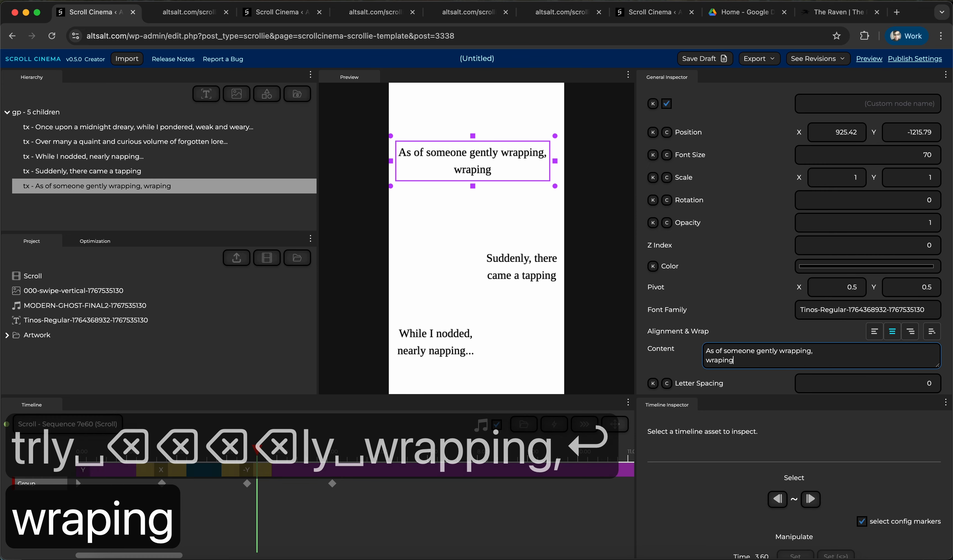
pyautogui.press('BackSpace')
pyautogui.press('BackSpace')
pyautogui.press('BackSpace')
pyautogui.write('ping at m')
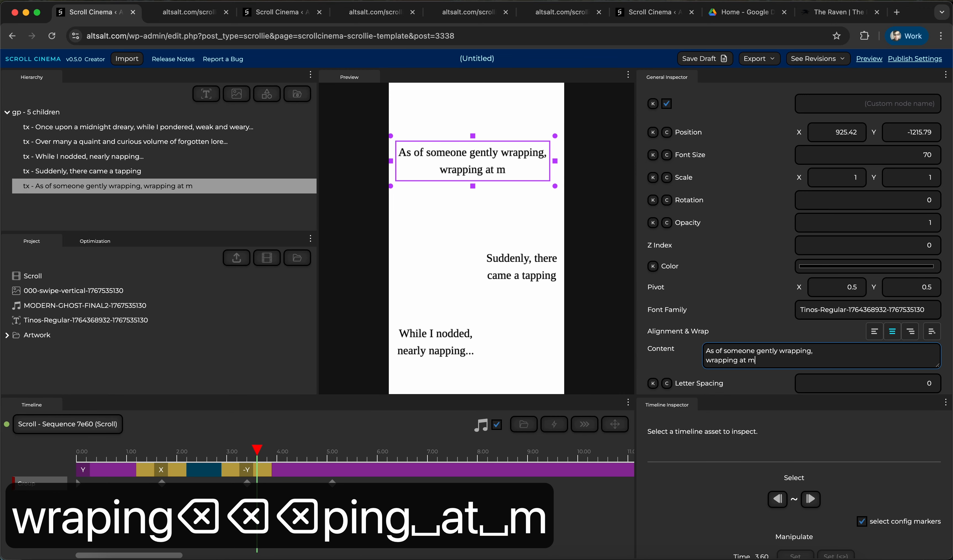
pyautogui.write('y chamber door.')
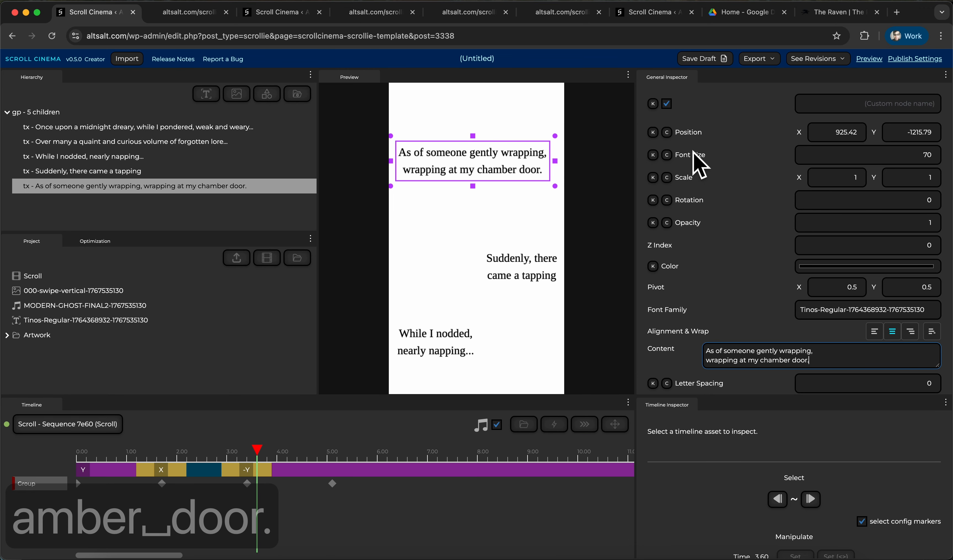
# Switch to the poem's preview page, reload it, and return to the Scroll Cinema editor.
pyautogui.click(184, 16)
pyautogui.press('super+r')
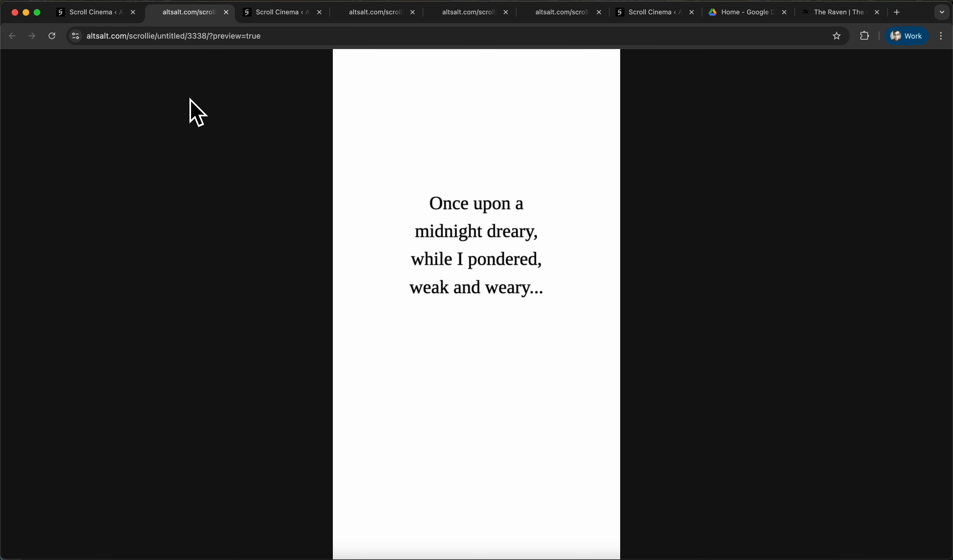
pyautogui.click(114, 15)
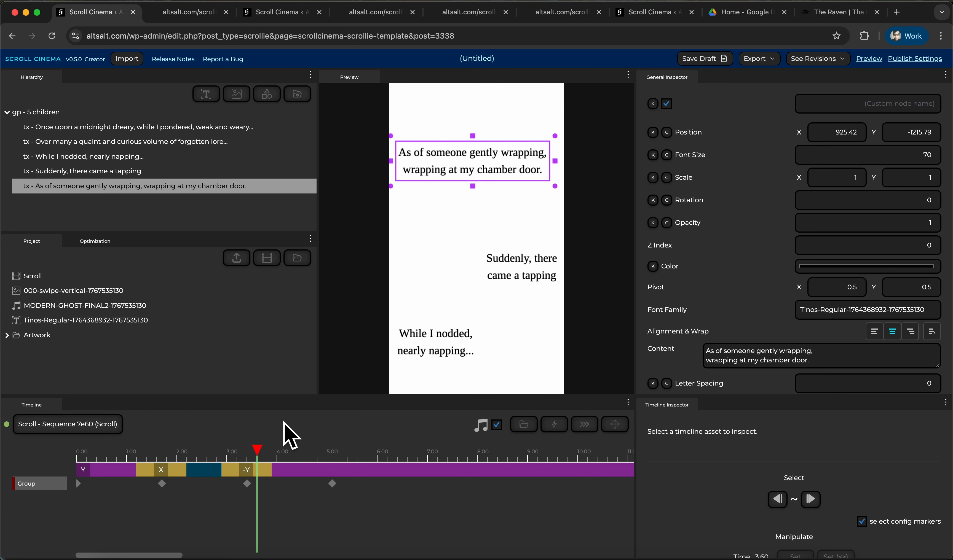
# Select the inverted Y axis marker at 3.4 and examine the transition zone around it on the timeline.
pyautogui.click(248, 470)
pyautogui.moveTo(273, 472); pyautogui.dragTo(252, 463)
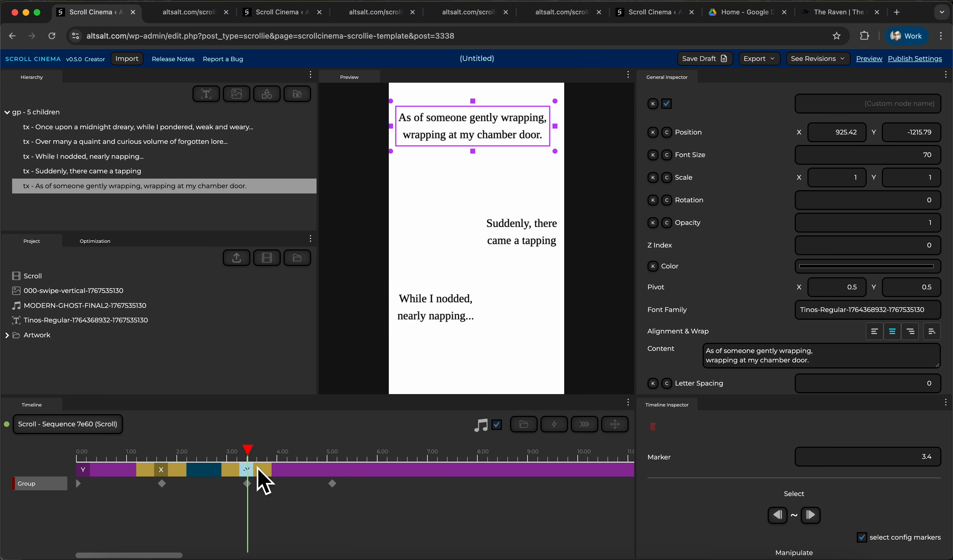
pyautogui.moveTo(258, 468); pyautogui.dragTo(271, 459)
# With the playhead at 4.21, paste two copies of the "As of someone gently wrapping" text.
pyautogui.moveTo(216, 460); pyautogui.dragTo(288, 448)
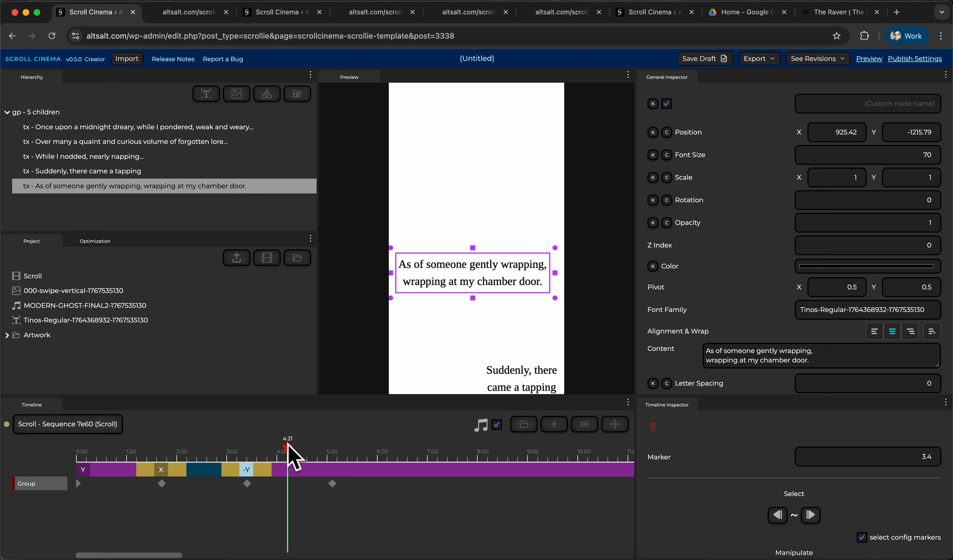
pyautogui.press('super+v')
pyautogui.click(504, 284)
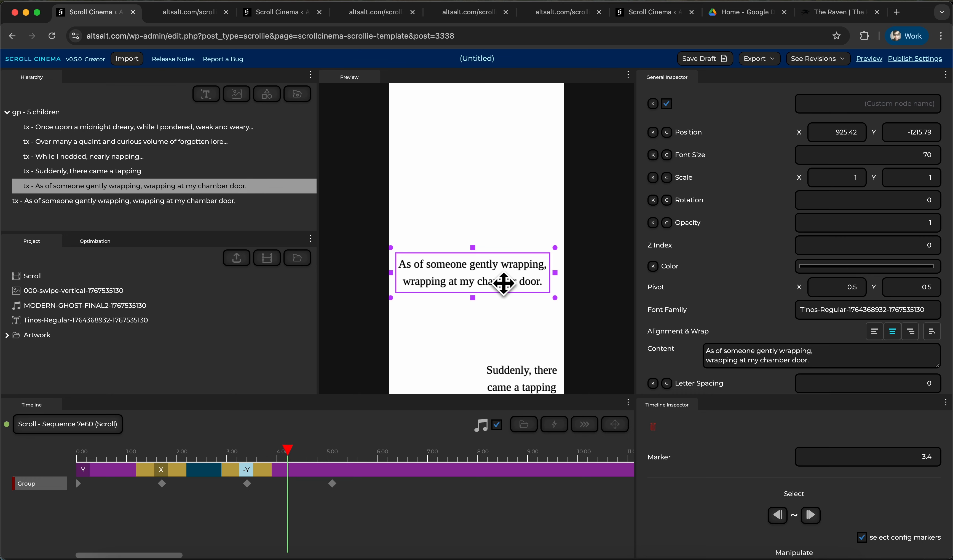
pyautogui.moveTo(505, 283); pyautogui.dragTo(509, 146)
pyautogui.press('super+z')
pyautogui.press('super+v')
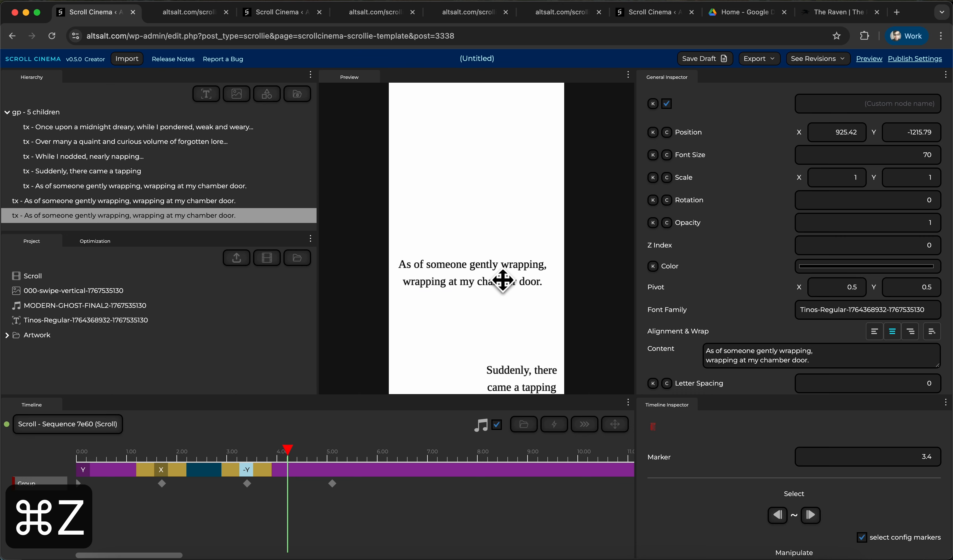
# Move the grouped "As of someone gently wrapping" text up to about X 934, Y -925.
pyautogui.click(503, 281)
pyautogui.moveTo(503, 281); pyautogui.dragTo(506, 235)
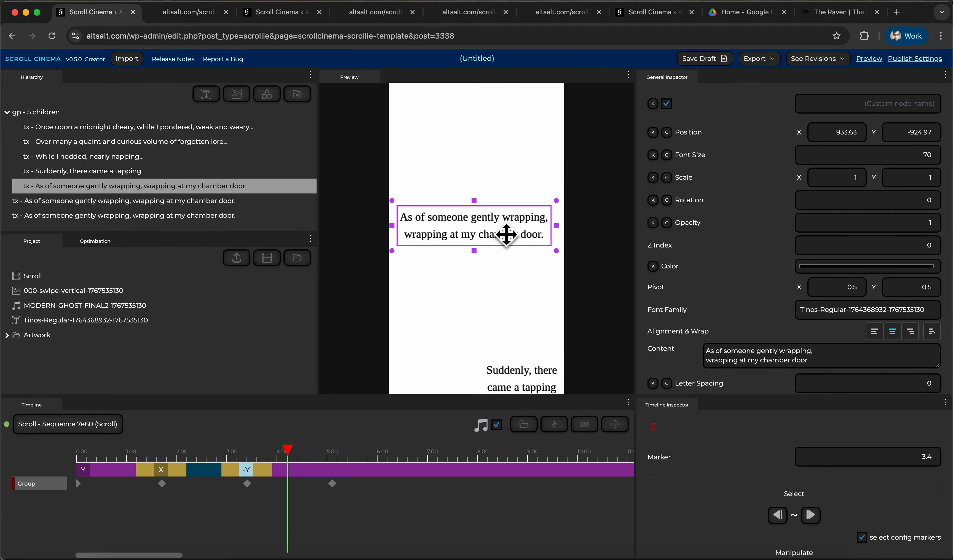
pyautogui.press('super+z')
# Nest one pasted "As of someone" copy inside the group and move it above the original, to about X 969, Y -332.
pyautogui.moveTo(212, 203); pyautogui.dragTo(236, 193)
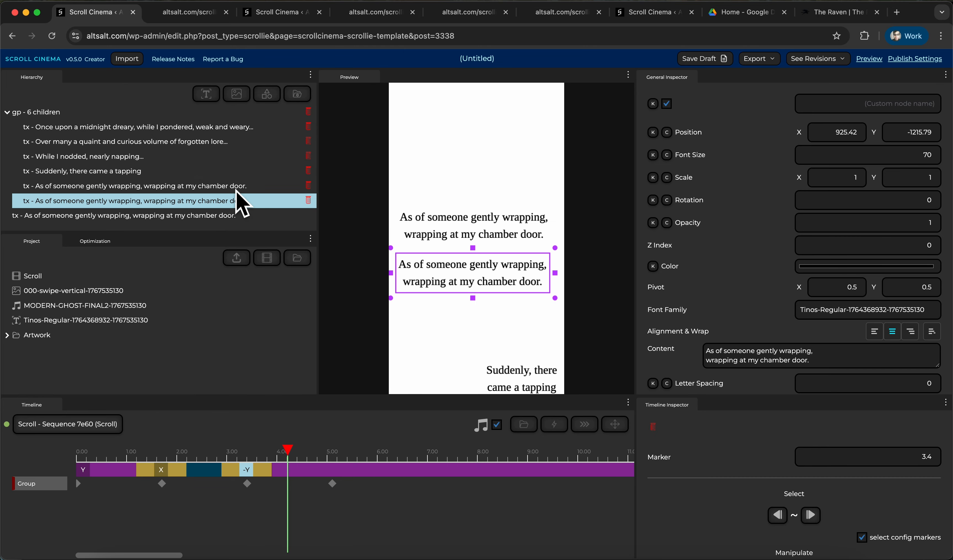
pyautogui.moveTo(493, 283); pyautogui.dragTo(502, 145)
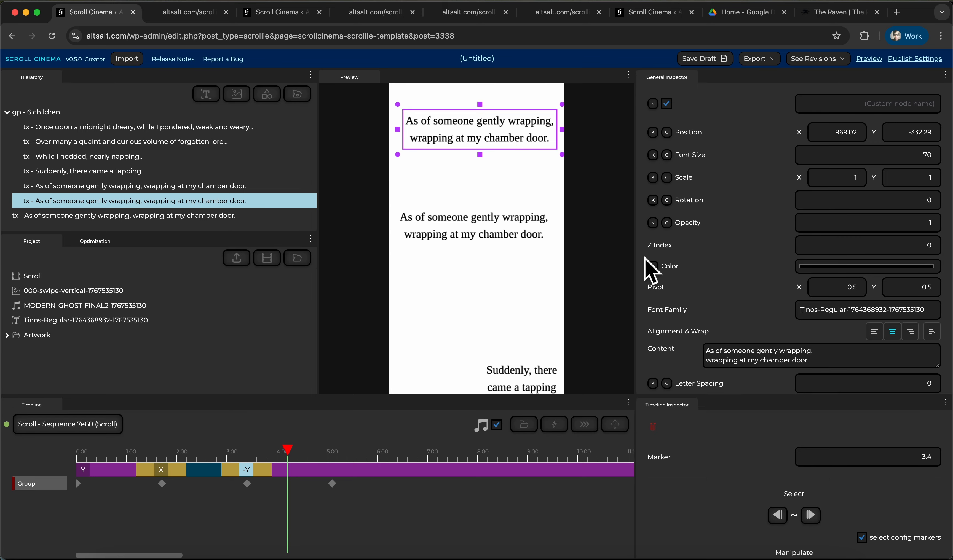
# Change the copy's content to "Eagerly I sought the morrow," and "vainly I had sought to borrow." on two lines, and raise it to about Y -223.
pyautogui.click(828, 367)
pyautogui.press('super+a')
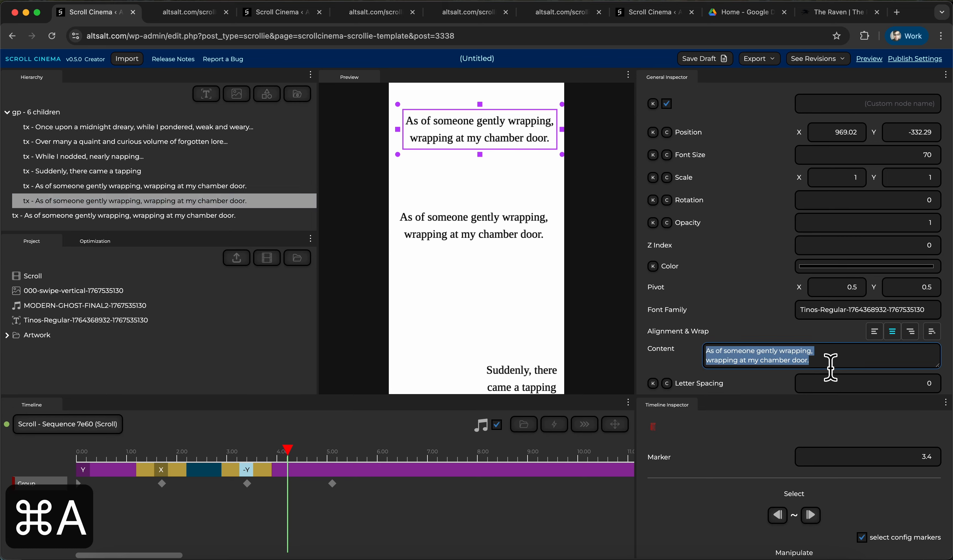
pyautogui.write('Eager')
pyautogui.press('BackSpace')
pyautogui.write('gerly I ')
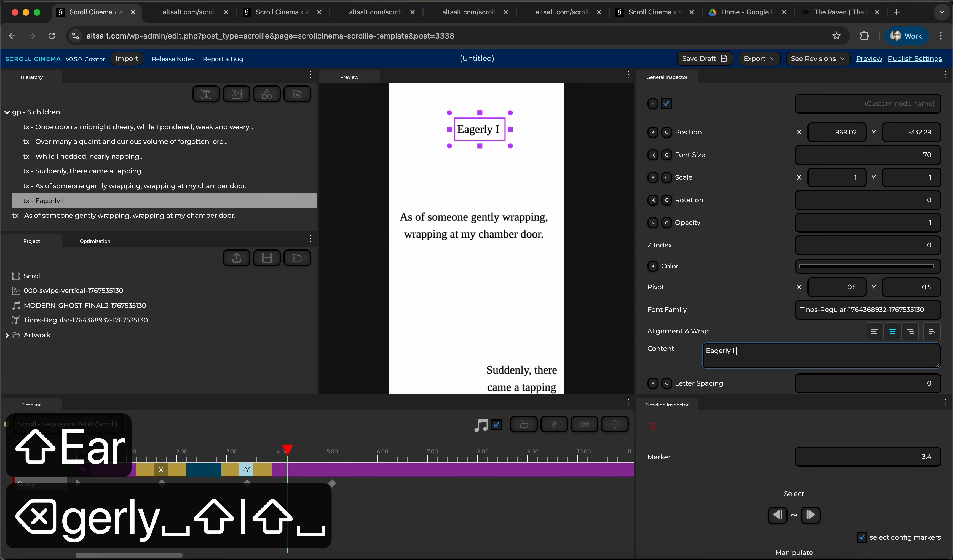
pyautogui.write('sought the morrow')
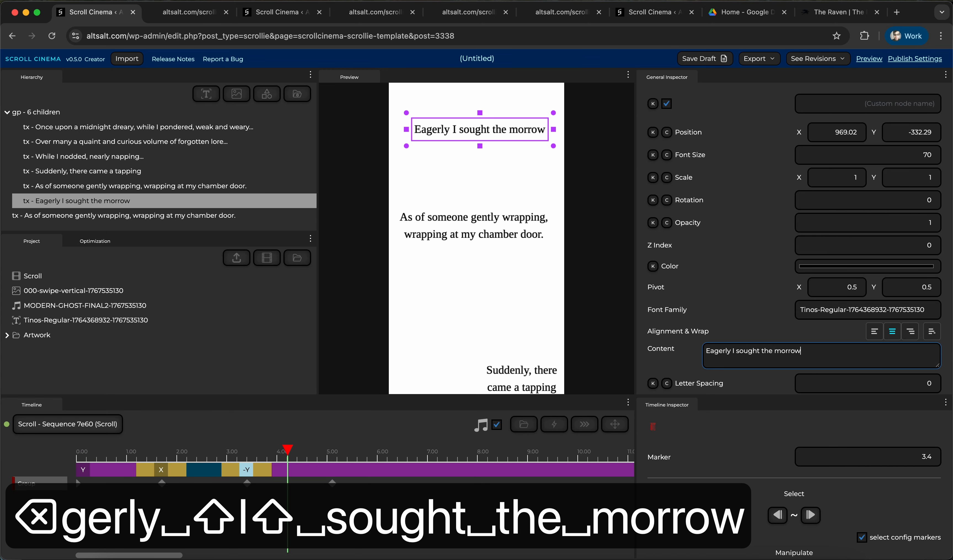
pyautogui.write(',')
pyautogui.press('Return')
pyautogui.write('vainl')
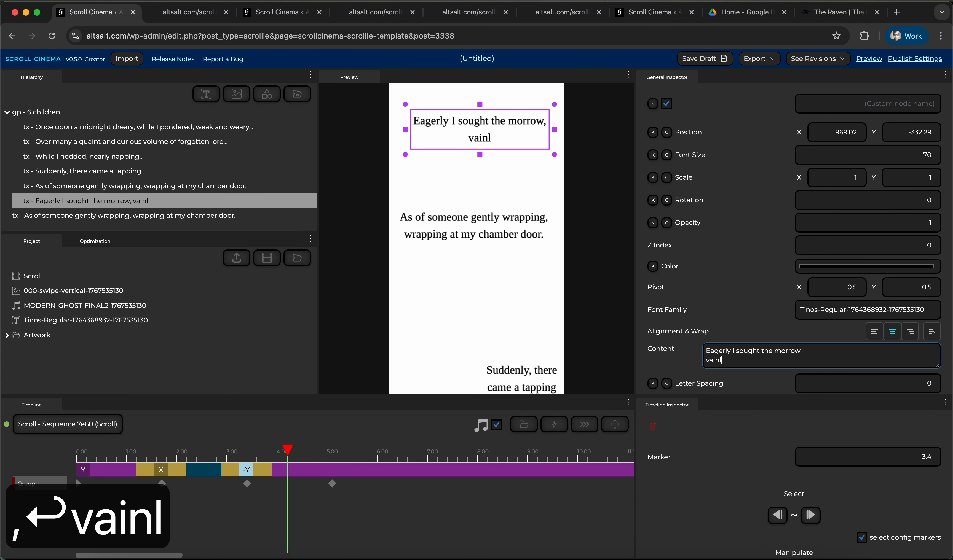
pyautogui.write('y I had sought to bo')
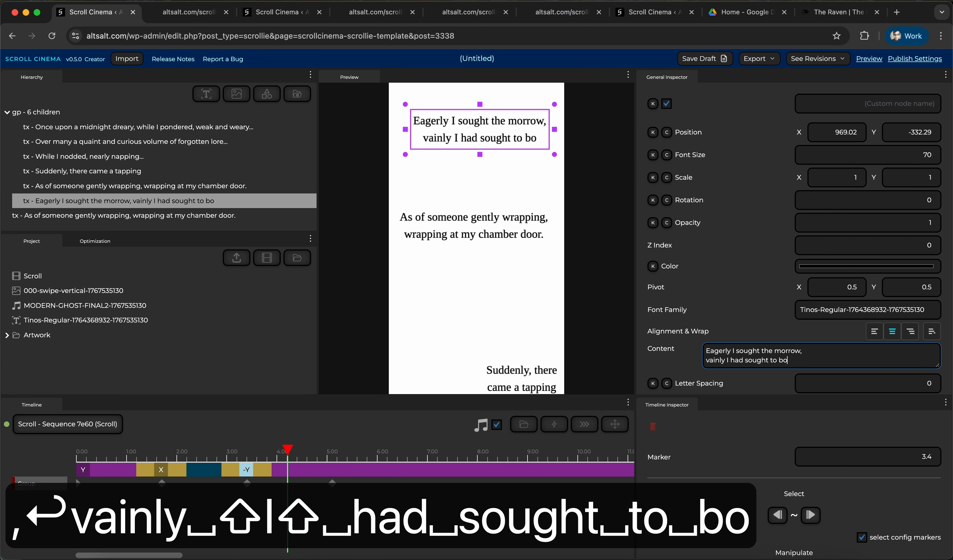
pyautogui.write('rrow.')
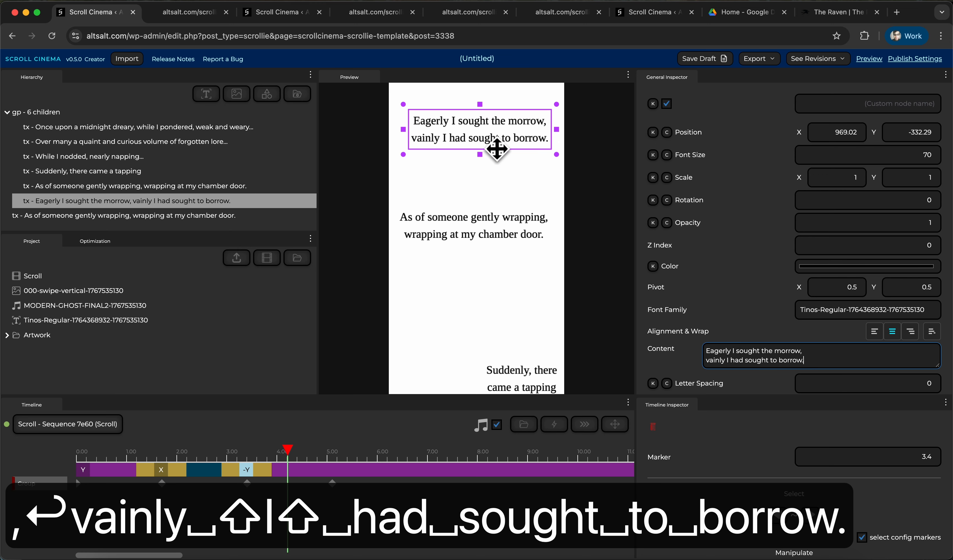
pyautogui.moveTo(493, 167); pyautogui.dragTo(493, 150)
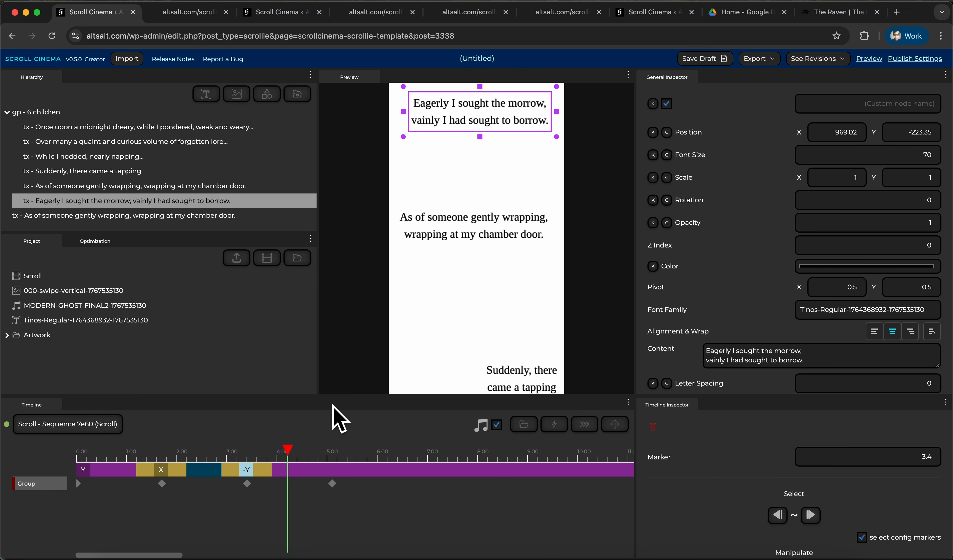
# Nest the remaining pasted "As of someone gently wrapping" copy inside the group and set the playhead to 4.36.
pyautogui.moveTo(293, 442); pyautogui.dragTo(333, 440)
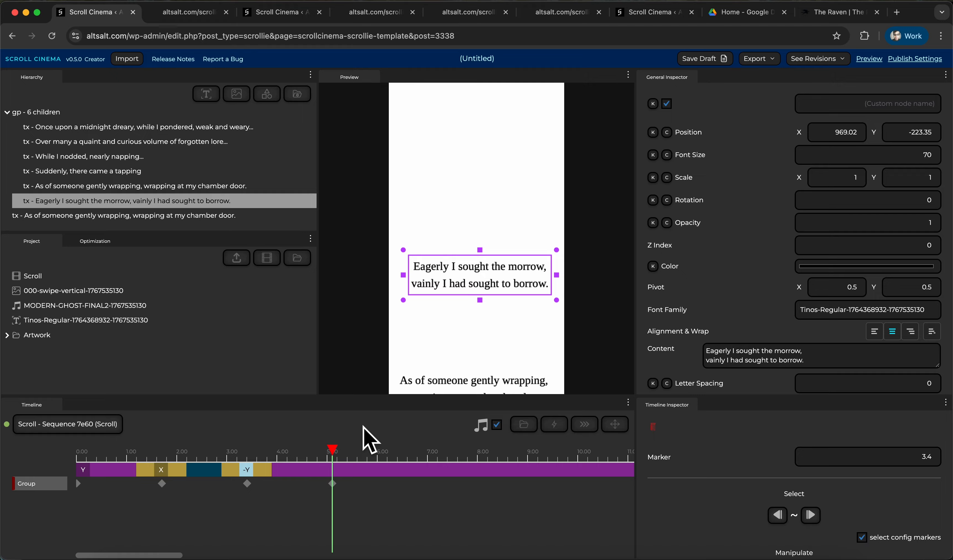
pyautogui.moveTo(171, 210); pyautogui.dragTo(190, 203)
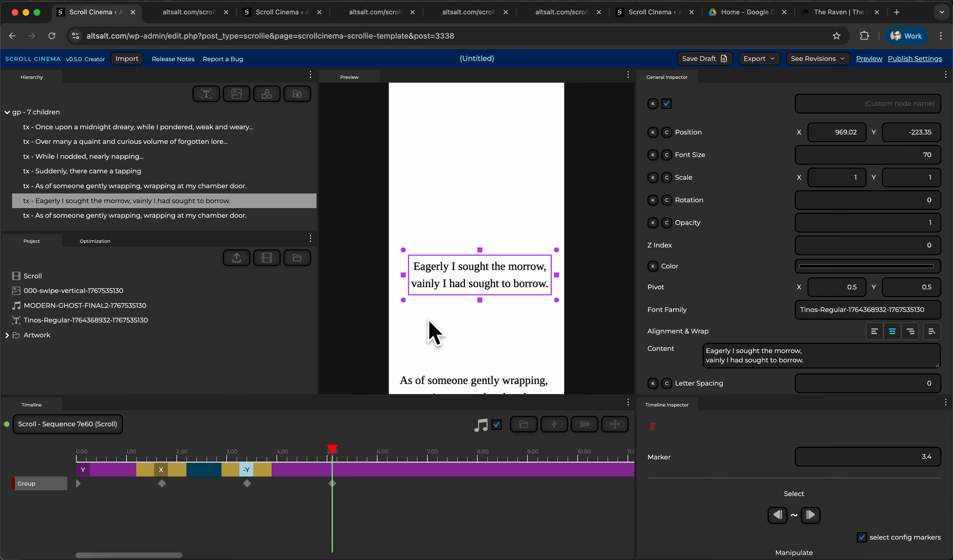
pyautogui.moveTo(330, 458); pyautogui.dragTo(295, 455)
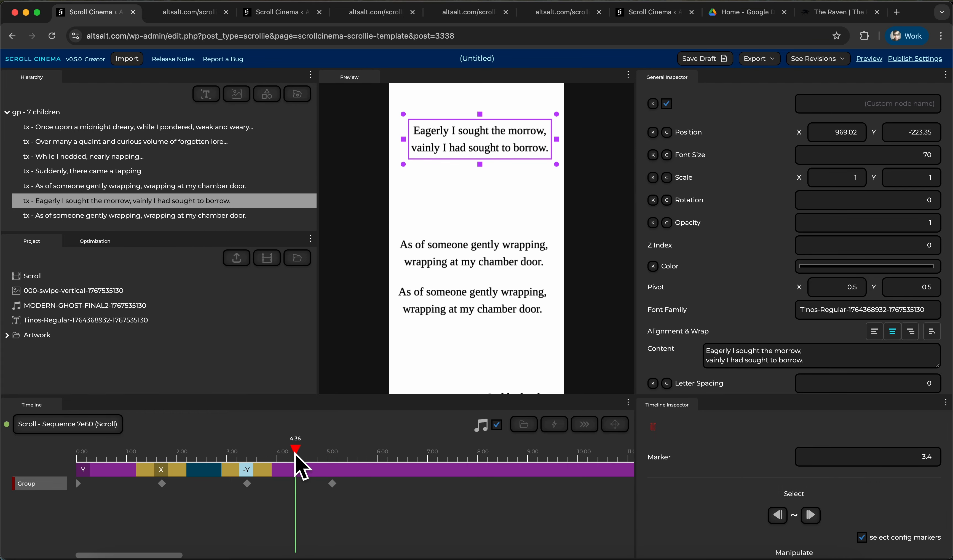
# Move the newly nested "As of someone gently wrapping" copy above and left of the "Eagerly I sought" text, to about X 36, Y 43.
pyautogui.click(265, 217)
pyautogui.moveTo(939, 141); pyautogui.dragTo(928, 2)
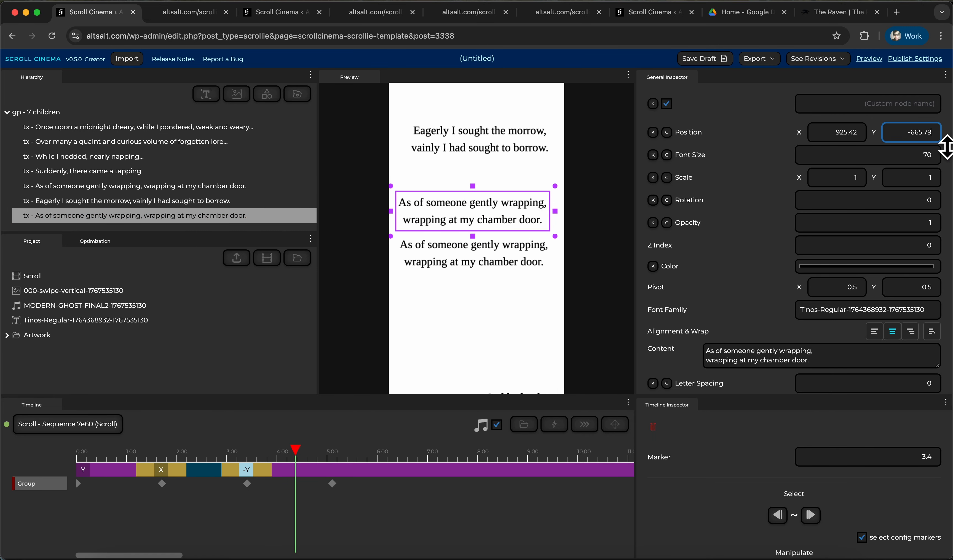
pyautogui.moveTo(945, 146); pyautogui.dragTo(941, 77)
pyautogui.moveTo(486, 211); pyautogui.dragTo(481, 134)
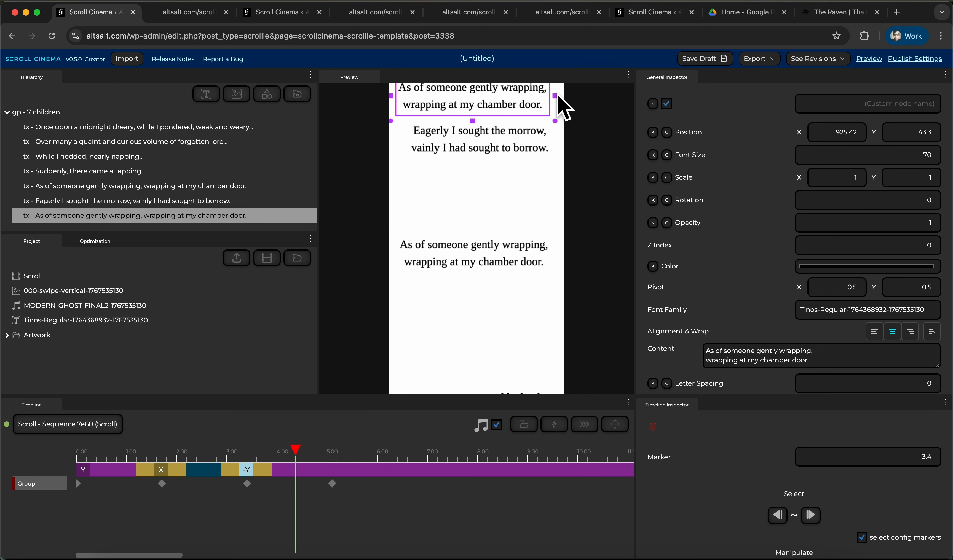
pyautogui.moveTo(557, 97); pyautogui.dragTo(441, 109)
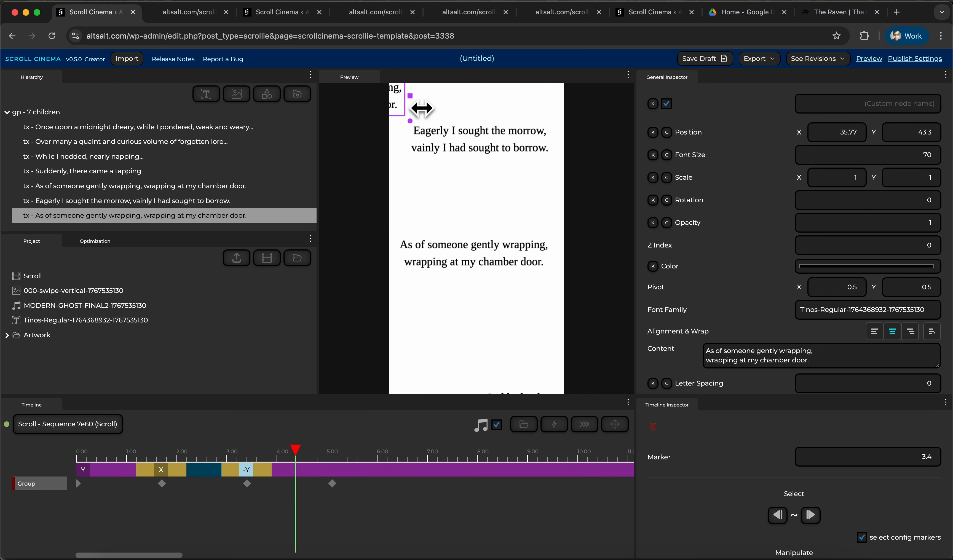
# Add an inverted X axis marker to the timeline at about 5.1, at the group's last position keyframe.
pyautogui.moveTo(297, 460); pyautogui.dragTo(340, 461)
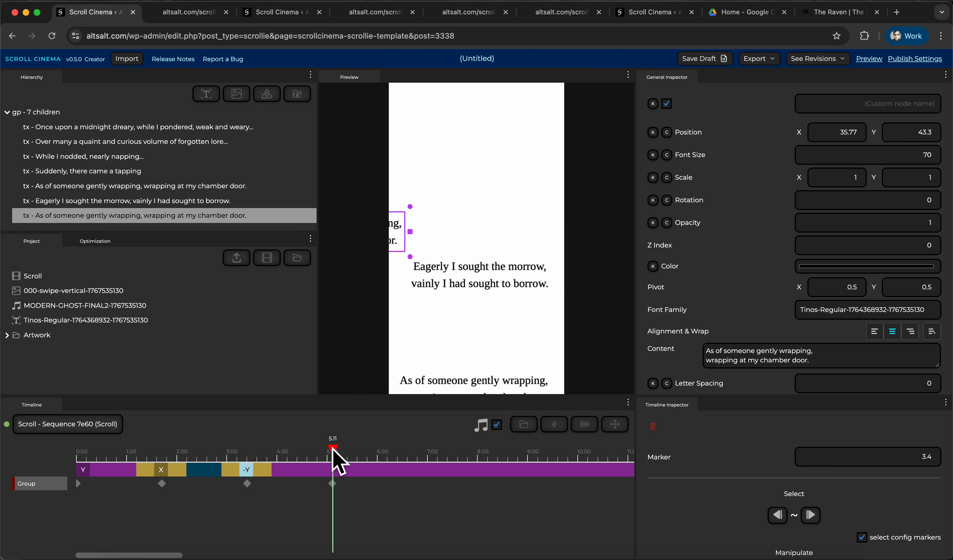
pyautogui.click(623, 430)
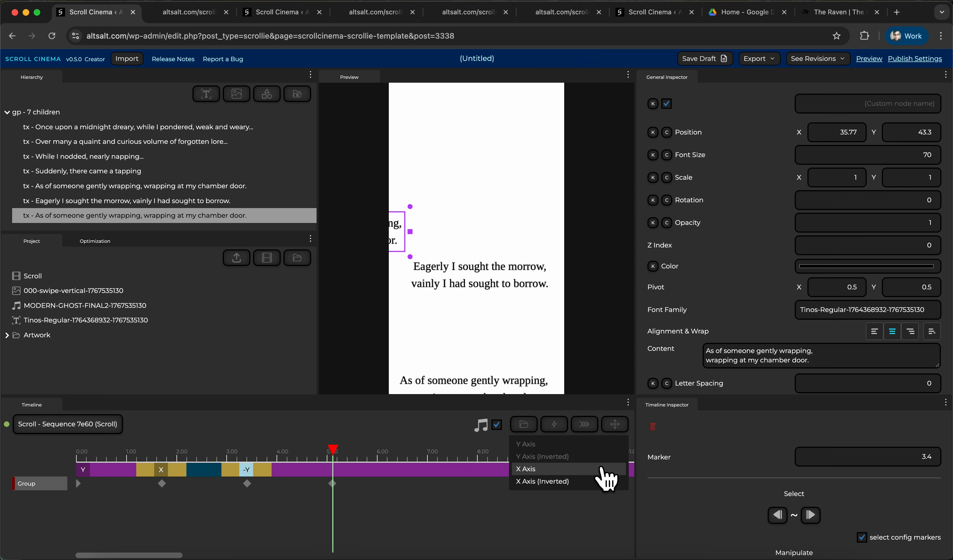
pyautogui.click(594, 488)
# With the playhead at about 6.5, keyframe the group's X position at 0.
pyautogui.click(333, 484)
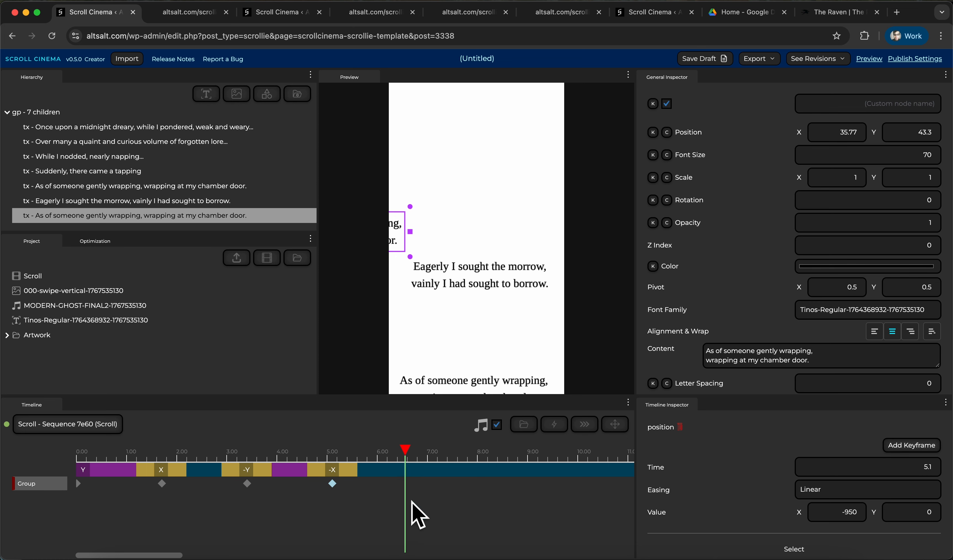
pyautogui.click(177, 114)
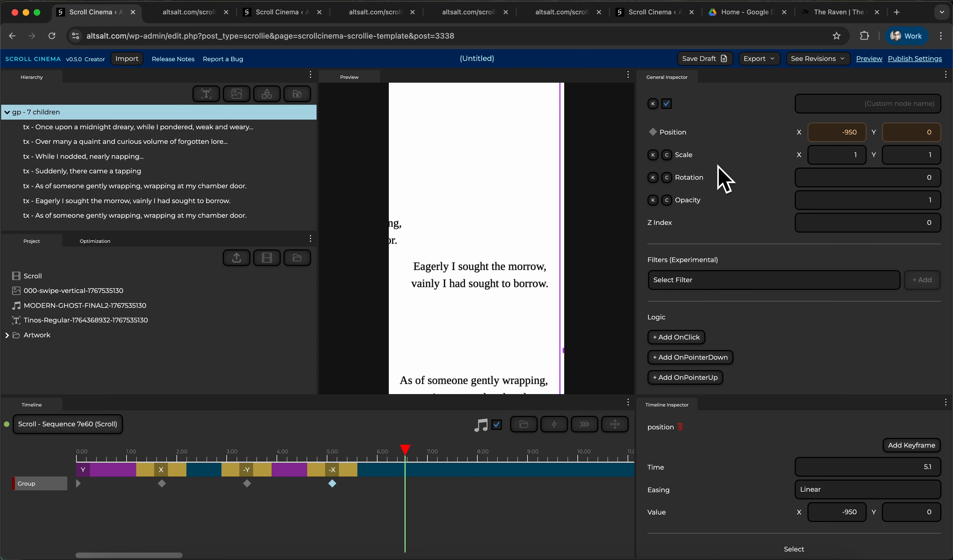
pyautogui.click(842, 134)
pyautogui.press('super+a')
pyautogui.write('0')
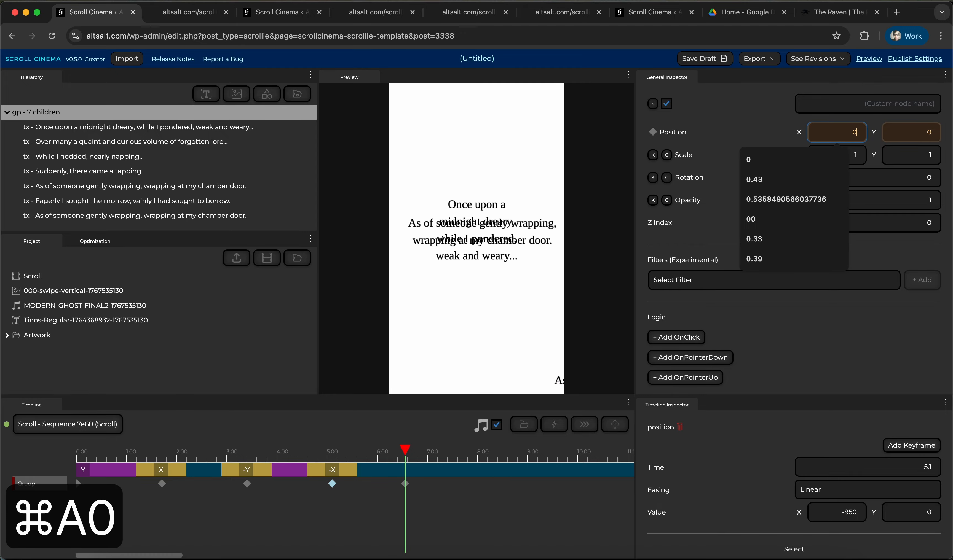
# Delete the last "As of someone gently wrapping" copy in the group, which overlaps the opening line.
pyautogui.moveTo(405, 450)
pyautogui.mouseDown()
pyautogui.moveTo(304, 450)
pyautogui.moveTo(413, 450)
pyautogui.mouseUp()
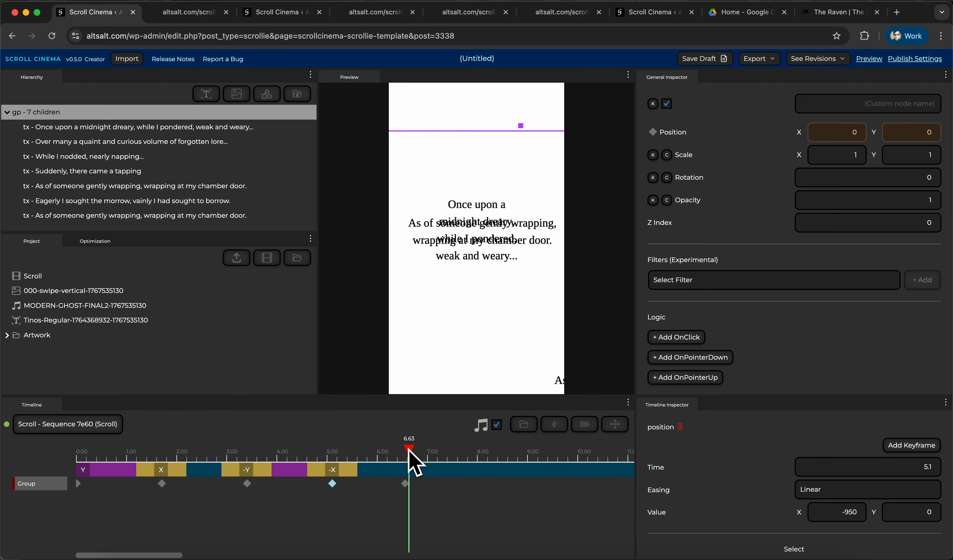
pyautogui.scroll(-1, 227, 221)
pyautogui.click(219, 203)
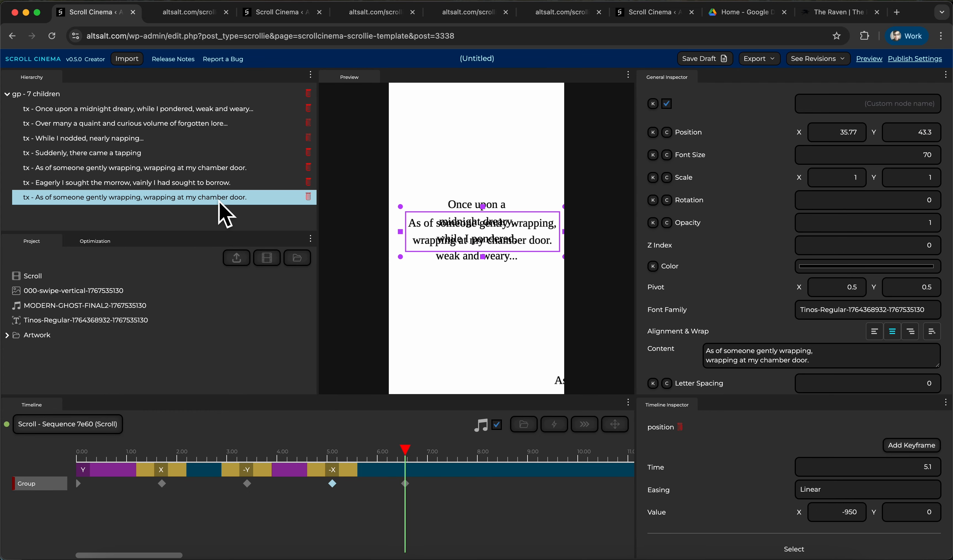
pyautogui.moveTo(405, 450)
pyautogui.mouseDown()
pyautogui.moveTo(174, 448)
pyautogui.moveTo(402, 458)
pyautogui.mouseUp()
pyautogui.click(308, 197)
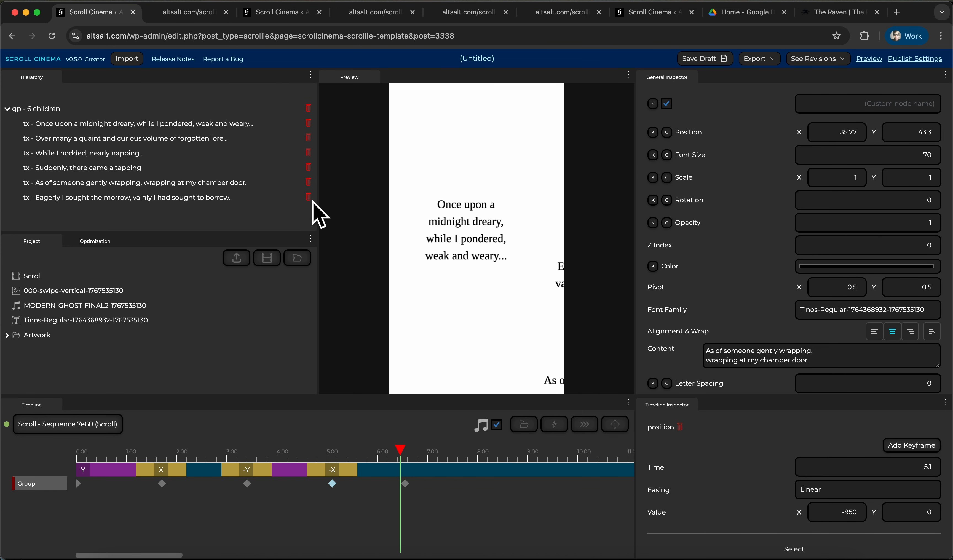
# Save the draft and reload the poem's preview page.
pyautogui.moveTo(397, 448); pyautogui.dragTo(420, 466)
pyautogui.click(699, 59)
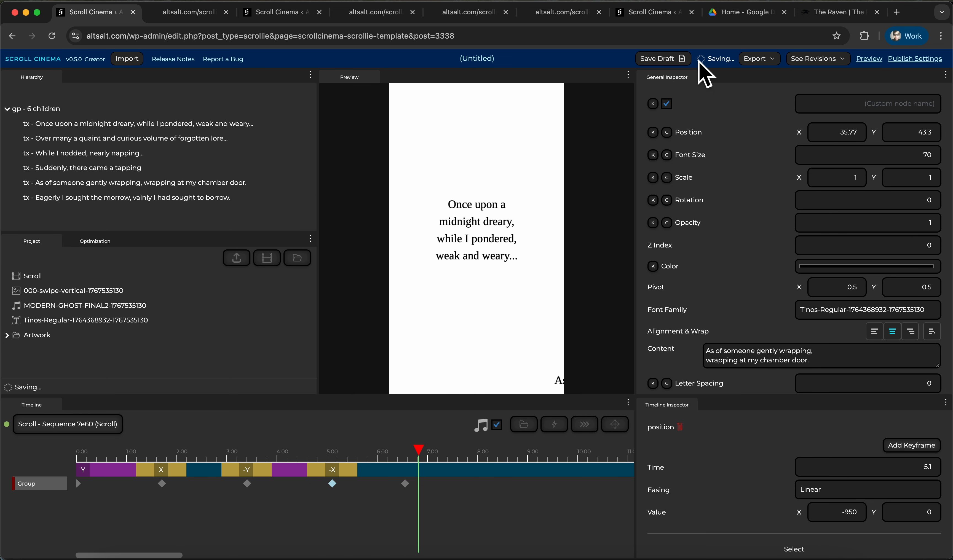
pyautogui.click(199, 12)
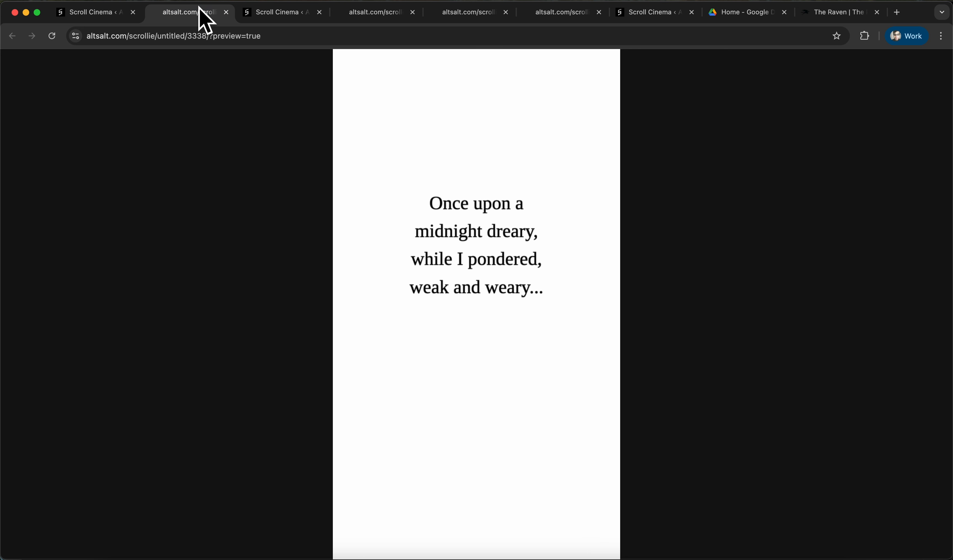
pyautogui.press('super+r')
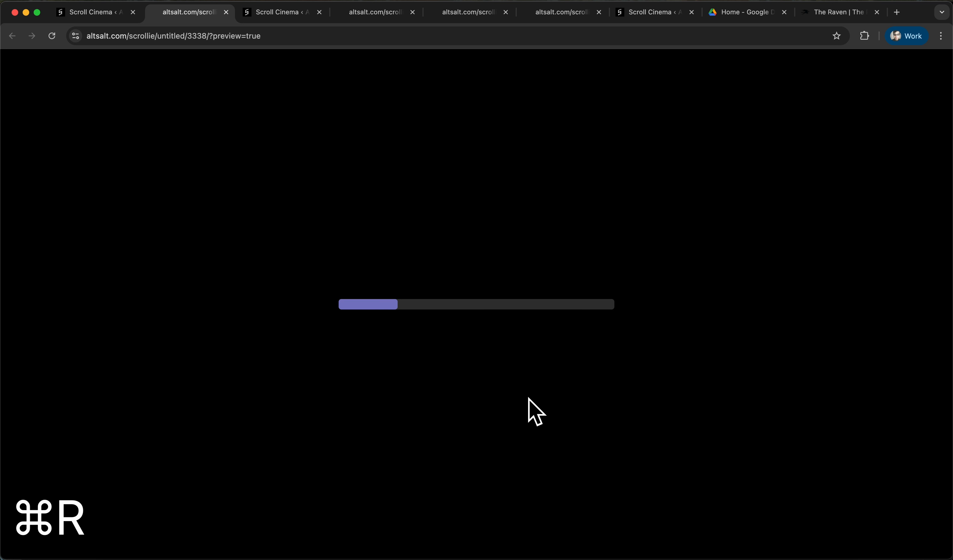
# Examine the poem's scrolling forward and backward through the vertical, horizontal, inverted vertical and inverted horizontal sections.
pyautogui.scroll(-5, 507, 415)
pyautogui.scroll(-10, 504, 413)
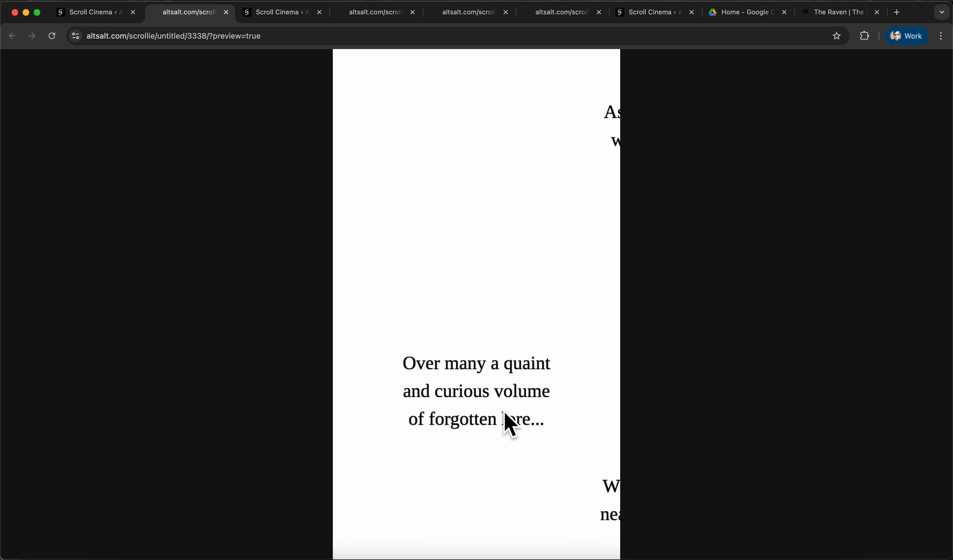
pyautogui.scroll(10, 506, 415)
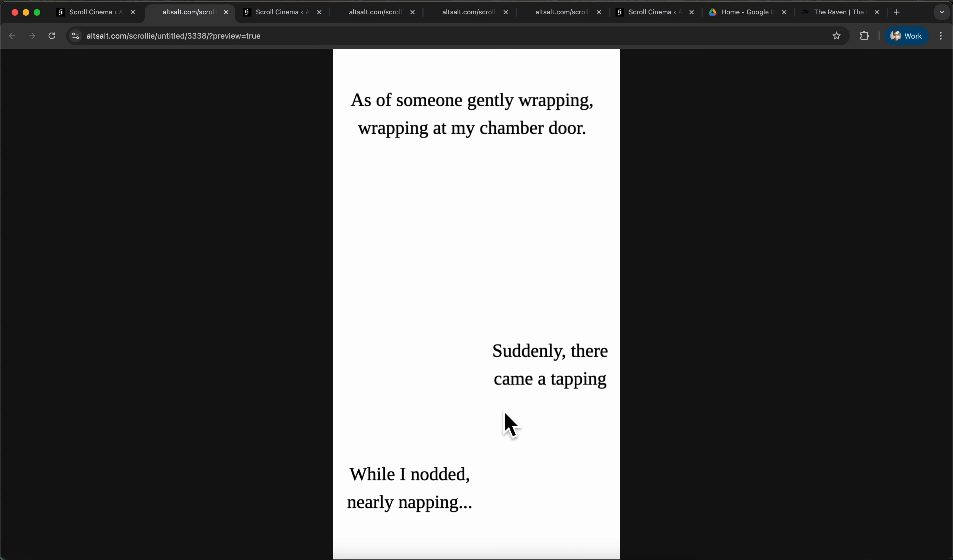
pyautogui.scroll(5, 506, 414)
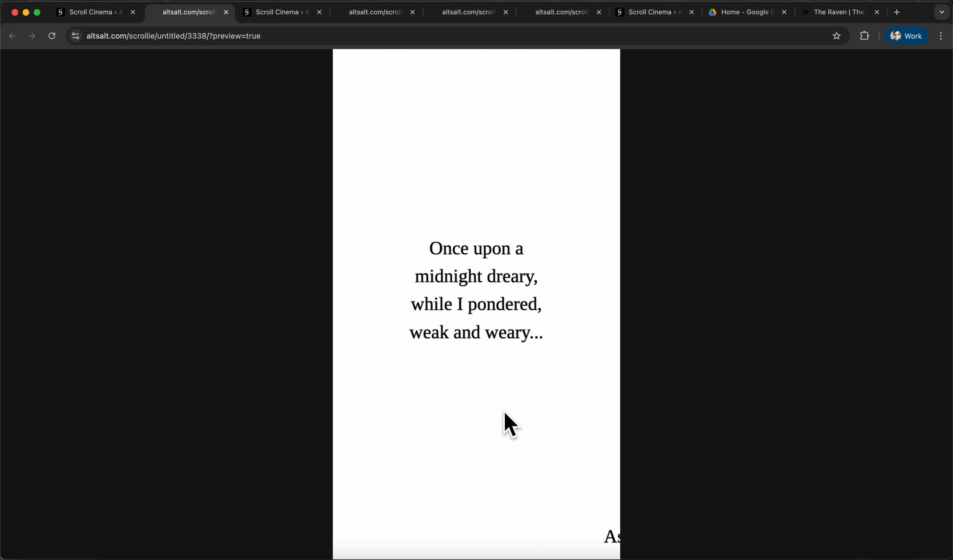
pyautogui.scroll(-10, 505, 411)
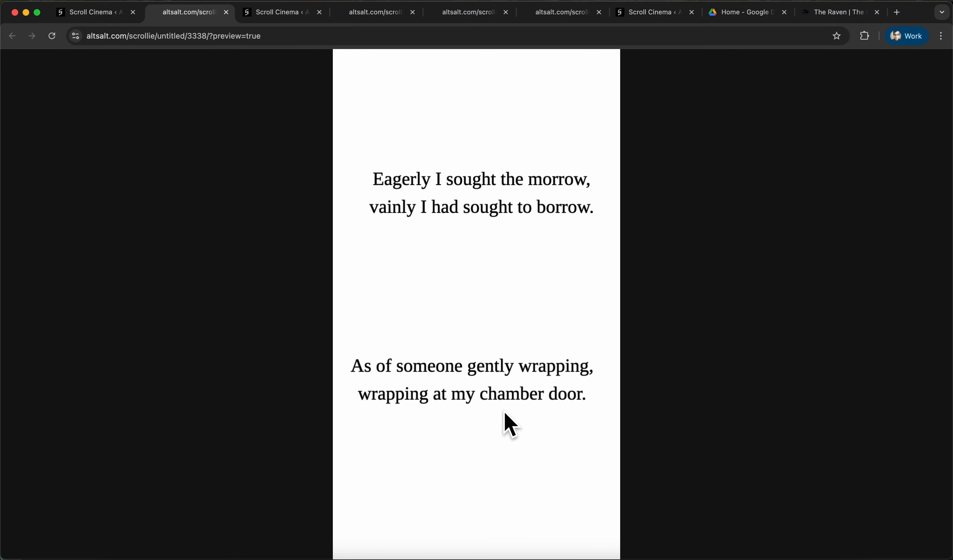
pyautogui.scroll(-5, 505, 414)
pyautogui.scroll(5, 505, 414)
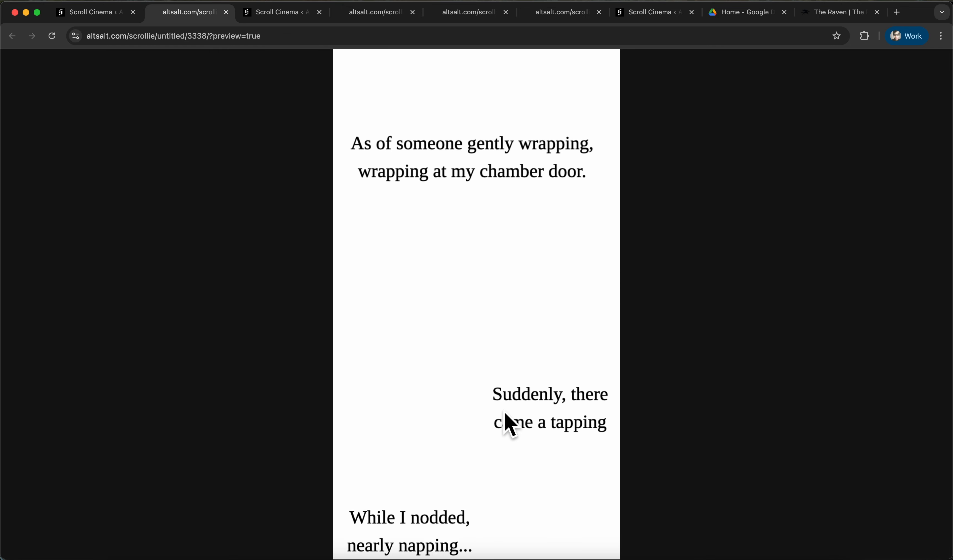
pyautogui.scroll(8, 505, 415)
pyautogui.scroll(-2, 505, 415)
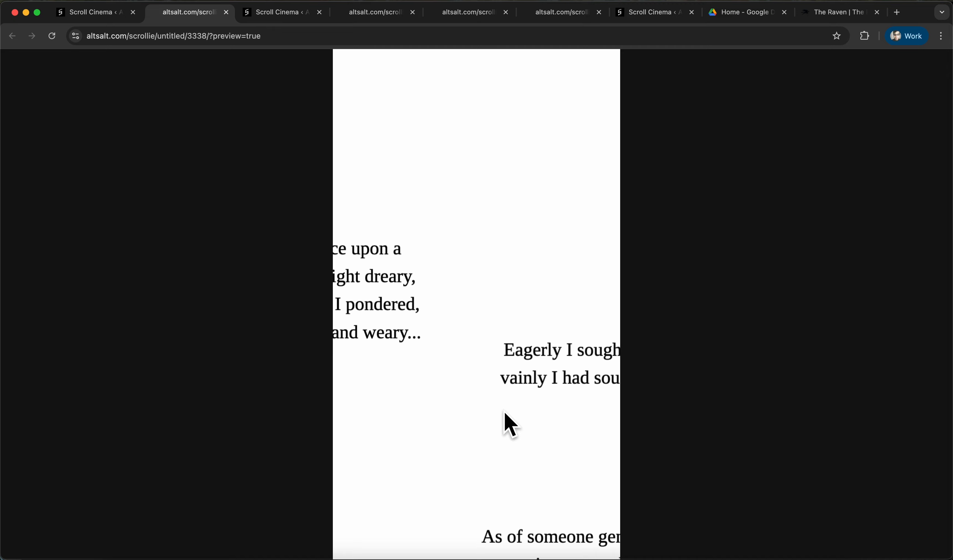
pyautogui.scroll(-8, 504, 410)
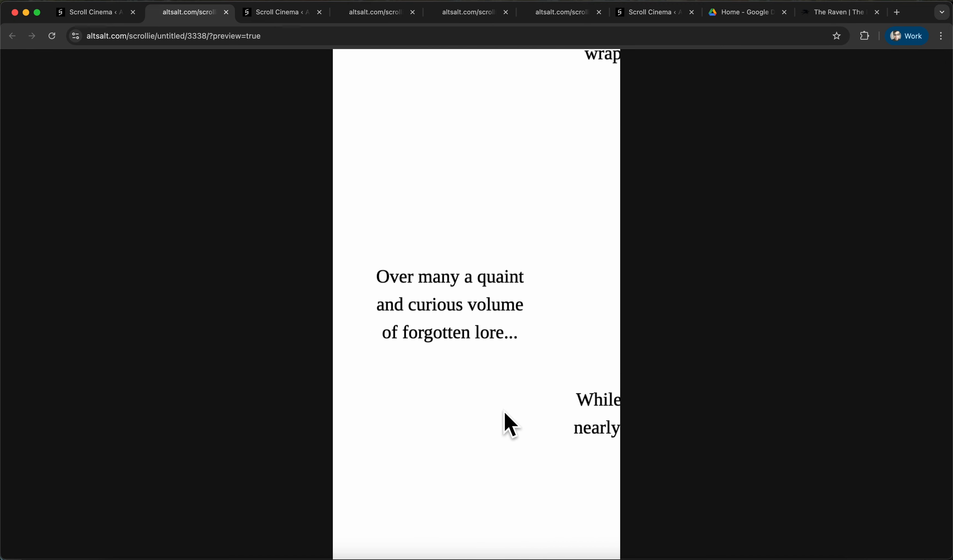
pyautogui.scroll(-3, 505, 413)
pyautogui.scroll(8, 504, 413)
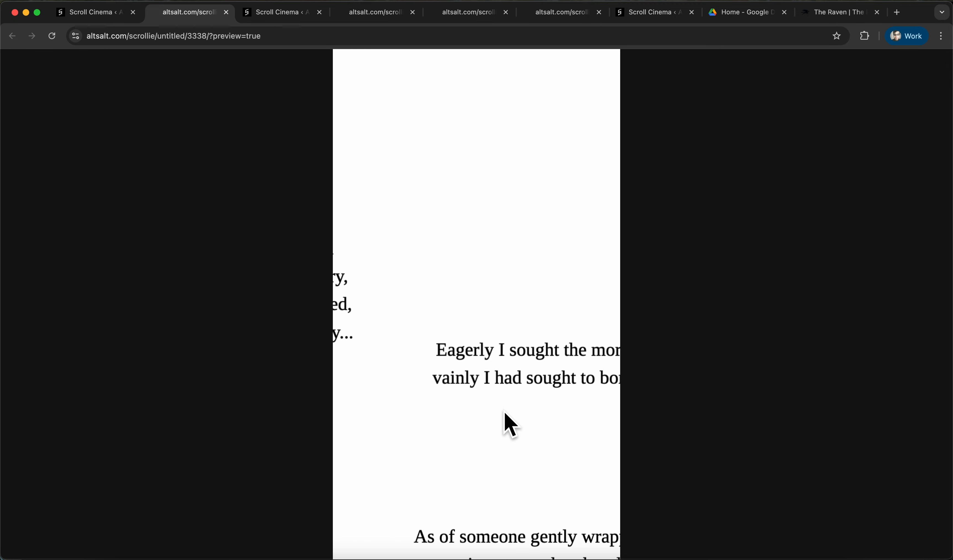
pyautogui.scroll(3, 504, 413)
pyautogui.scroll(-5, 504, 413)
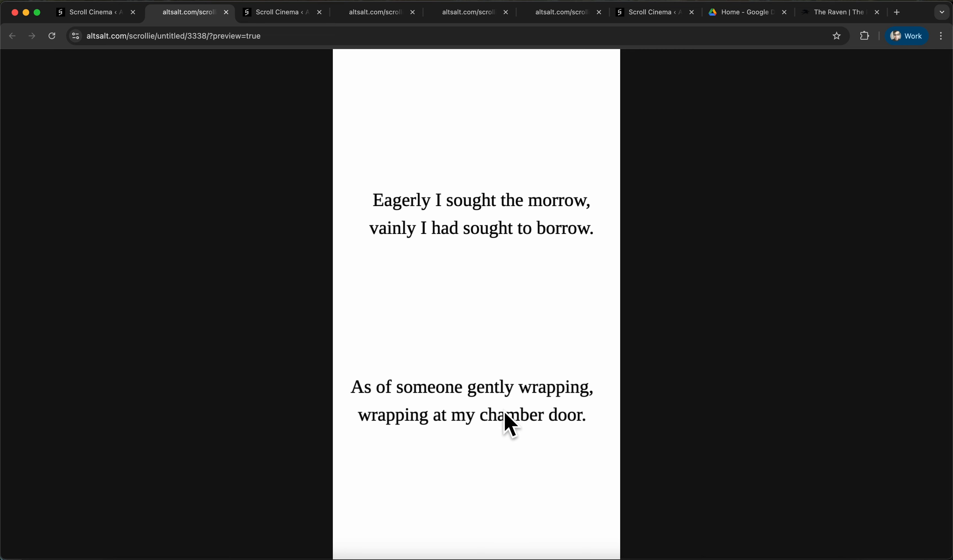
pyautogui.scroll(-4, 510, 425)
pyautogui.scroll(6, 510, 425)
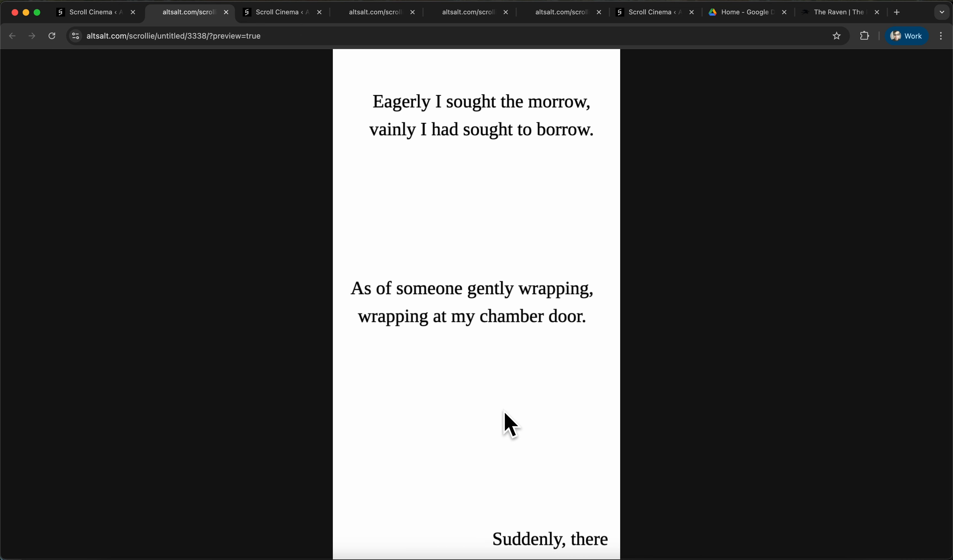
pyautogui.scroll(5, 510, 425)
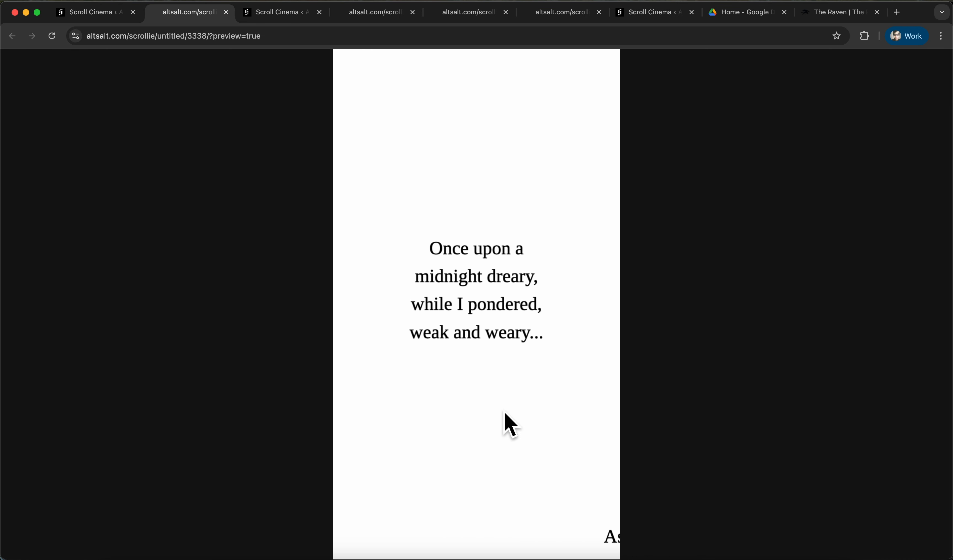
pyautogui.scroll(-5, 509, 425)
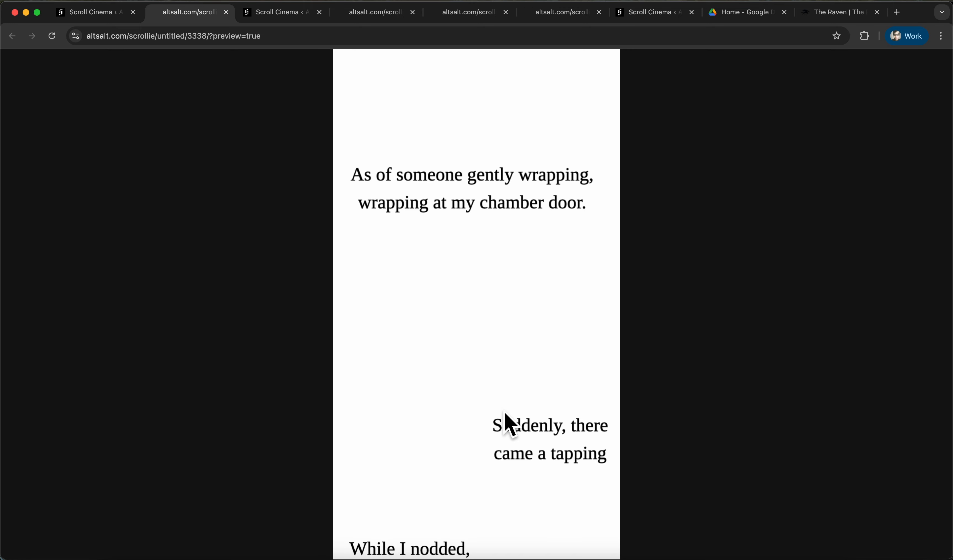
pyautogui.scroll(-2, 510, 425)
pyautogui.scroll(2, 510, 425)
pyautogui.scroll(-2, 509, 425)
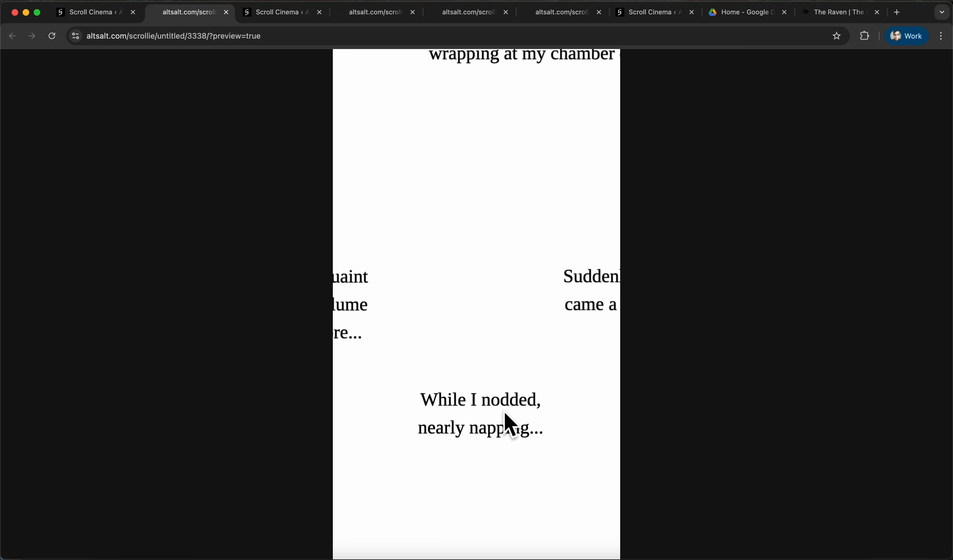
pyautogui.scroll(2, 506, 422)
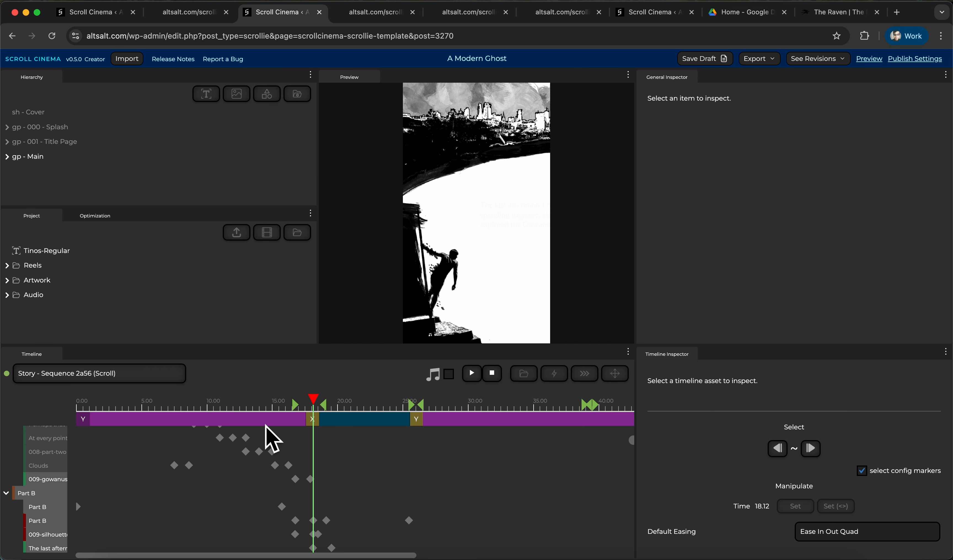
# Switch to the "A Modern Ghost" project and examine the vertical-to-horizontal transition around the X axis marker at 18.11.
pyautogui.moveTo(265, 403); pyautogui.dragTo(280, 405)
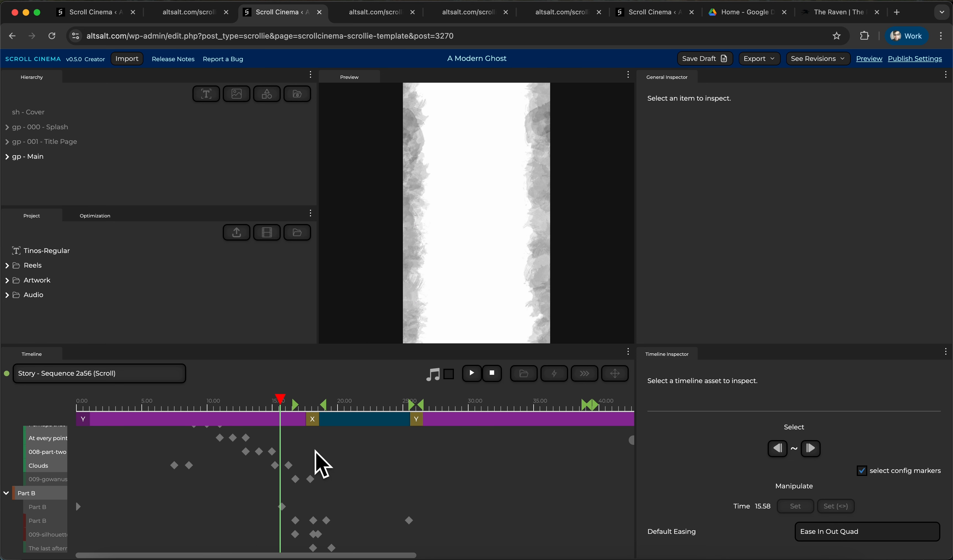
pyautogui.scroll(5, 314, 405)
pyautogui.moveTo(160, 402); pyautogui.dragTo(280, 426)
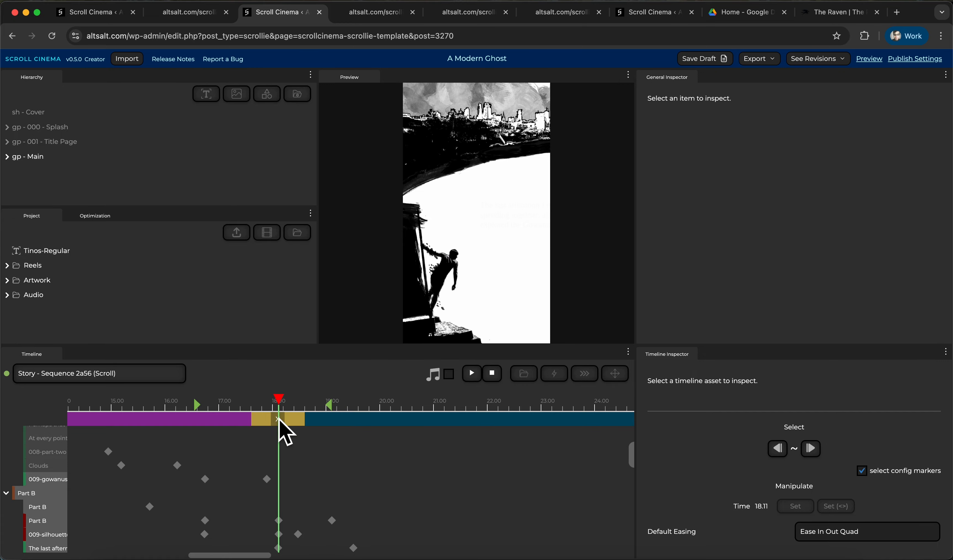
pyautogui.click(279, 419)
pyautogui.moveTo(281, 398); pyautogui.dragTo(244, 398)
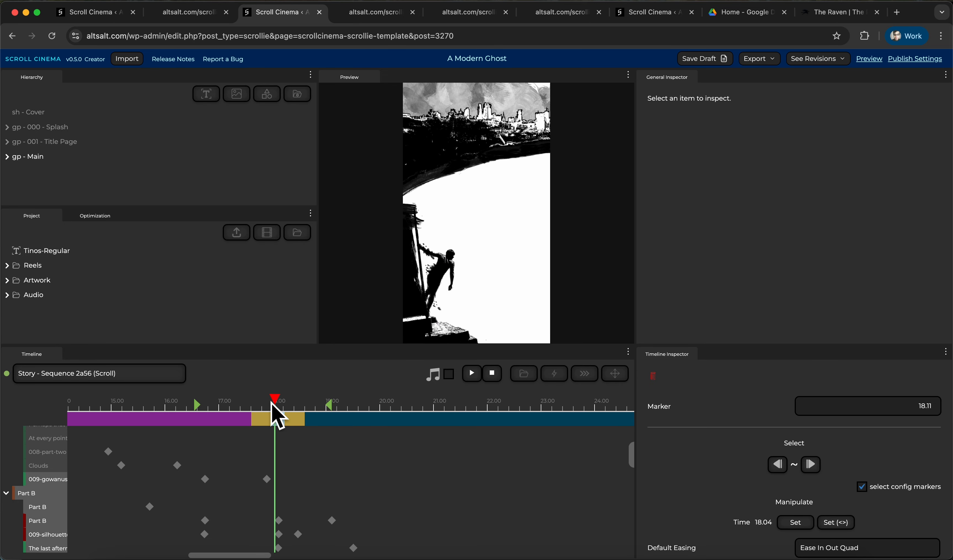
pyautogui.moveTo(276, 402); pyautogui.dragTo(318, 414)
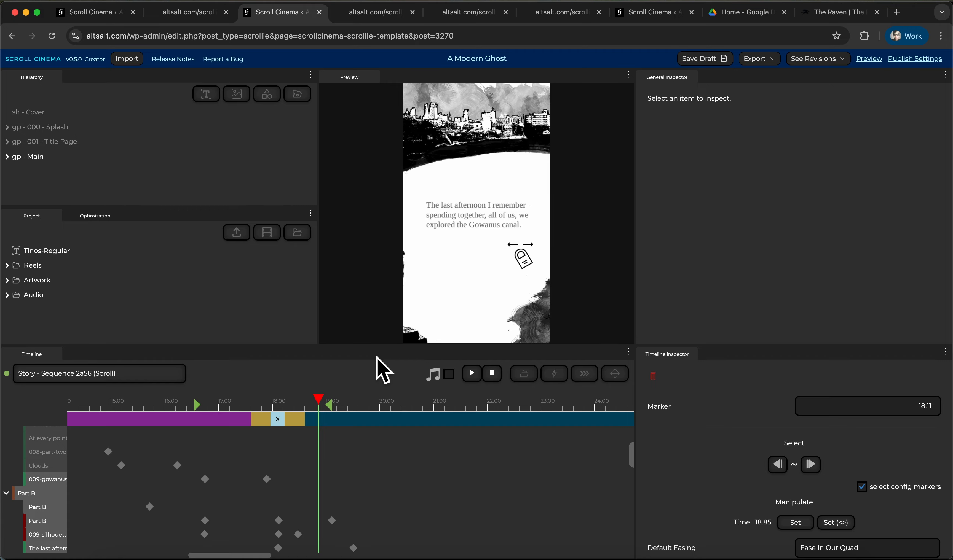
# Scrub through the vertical-to-horizontal transition and inspect the first keyframe of Part B's position track just before the X axis marker.
pyautogui.moveTo(278, 396)
pyautogui.mouseDown()
pyautogui.moveTo(251, 400)
pyautogui.moveTo(369, 400)
pyautogui.moveTo(252, 402)
pyautogui.moveTo(282, 408)
pyautogui.moveTo(213, 398)
pyautogui.moveTo(309, 401)
pyautogui.moveTo(294, 402)
pyautogui.mouseUp()
pyautogui.scroll(-3, 27, 522)
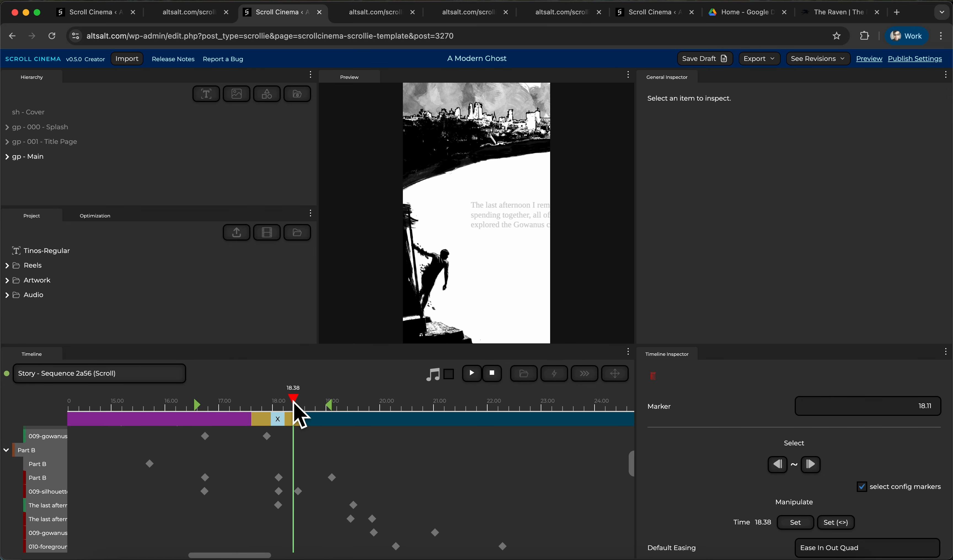
pyautogui.click(205, 477)
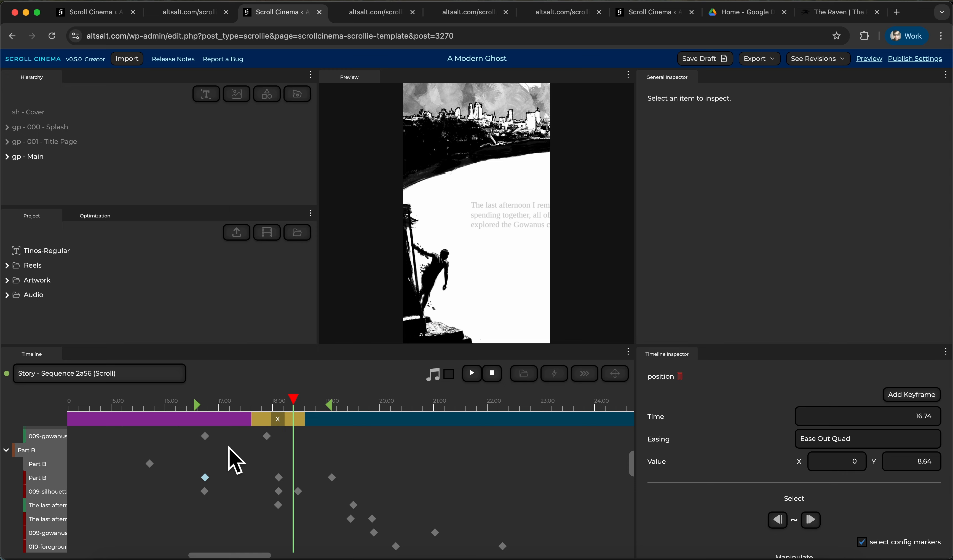
pyautogui.moveTo(249, 401); pyautogui.dragTo(273, 415)
pyautogui.scroll(5, 304, 507)
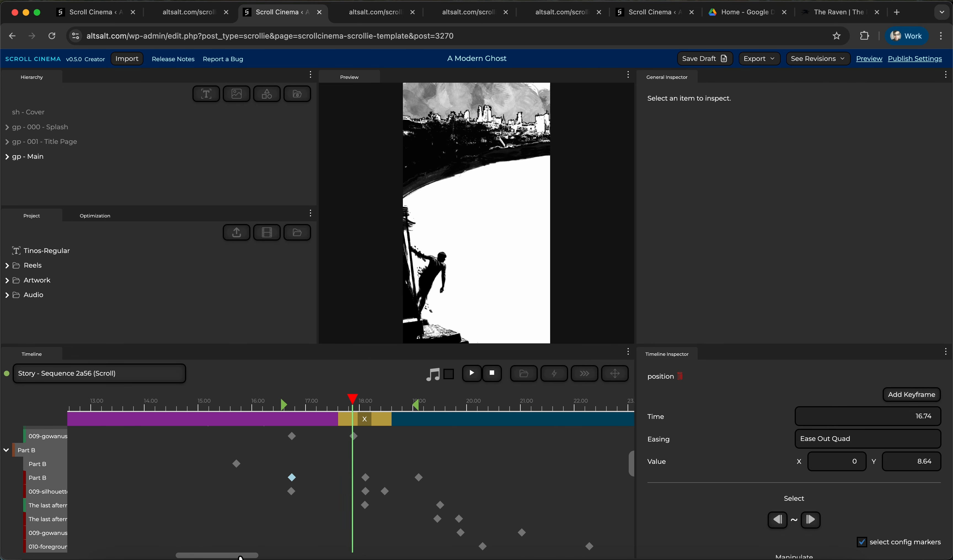
pyautogui.scroll(-5, 307, 510)
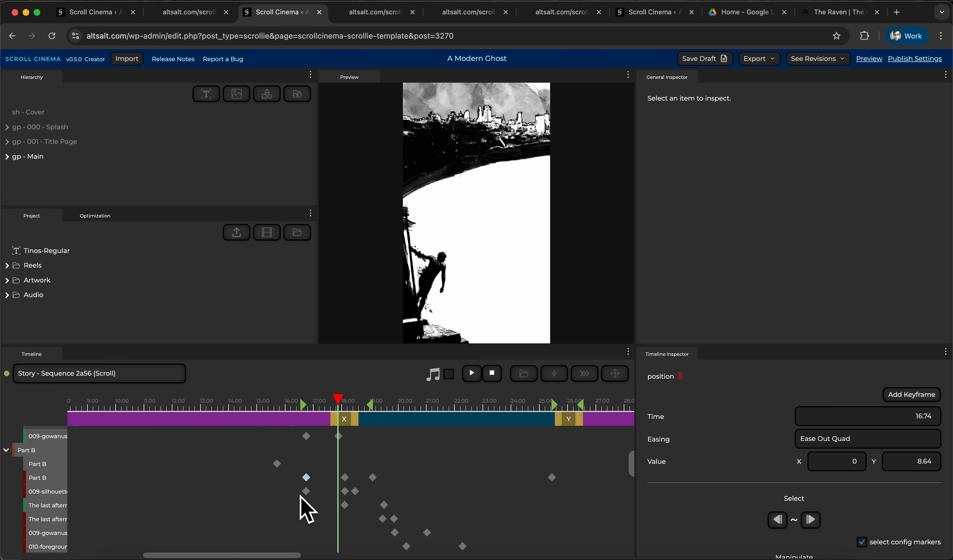
# Select Part B's position track and scrub across the X axis transition to examine how the whole group moves.
pyautogui.moveTo(267, 555); pyautogui.dragTo(163, 548)
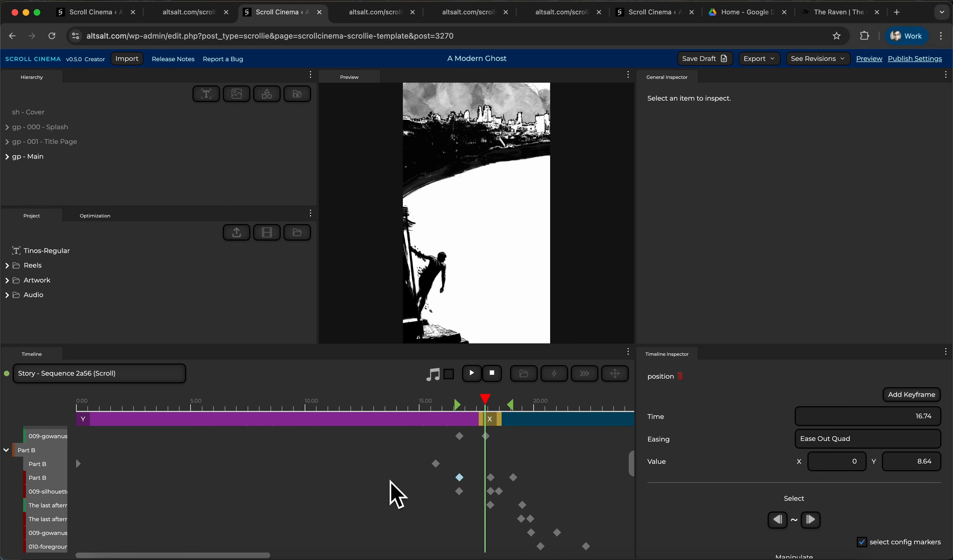
pyautogui.click(81, 477)
pyautogui.click(58, 481)
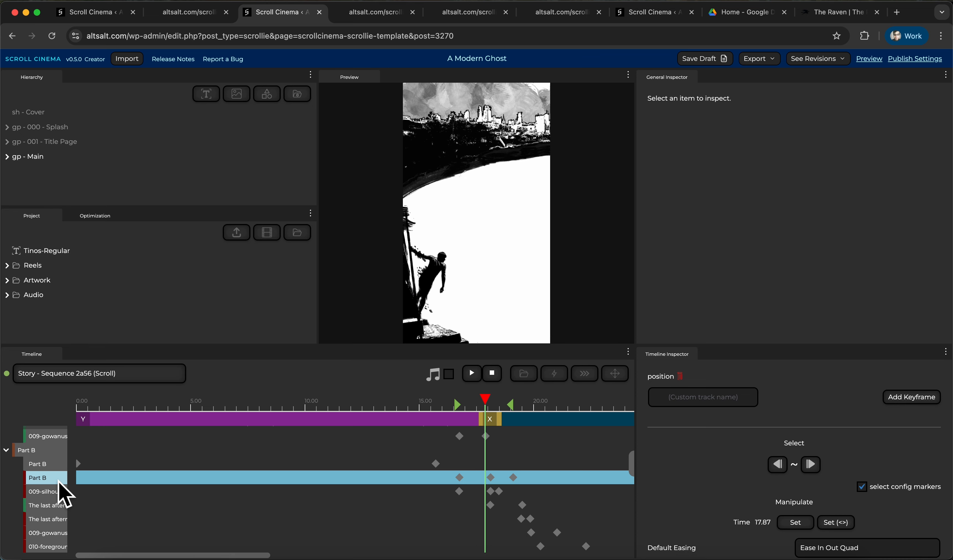
pyautogui.moveTo(483, 408)
pyautogui.mouseDown()
pyautogui.moveTo(464, 400)
pyautogui.moveTo(523, 410)
pyautogui.moveTo(486, 411)
pyautogui.mouseUp()
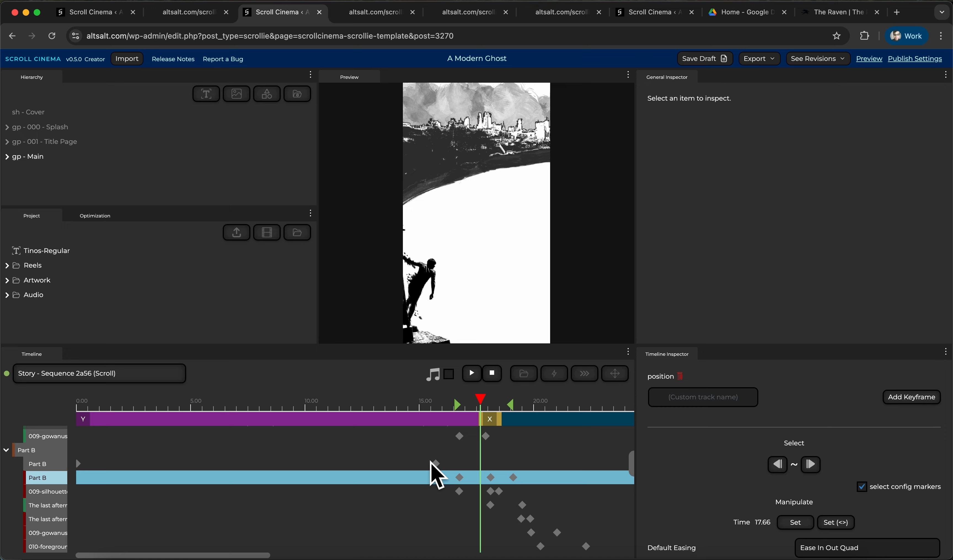
pyautogui.moveTo(484, 407)
pyautogui.mouseDown()
pyautogui.moveTo(466, 404)
pyautogui.moveTo(492, 405)
pyautogui.mouseUp()
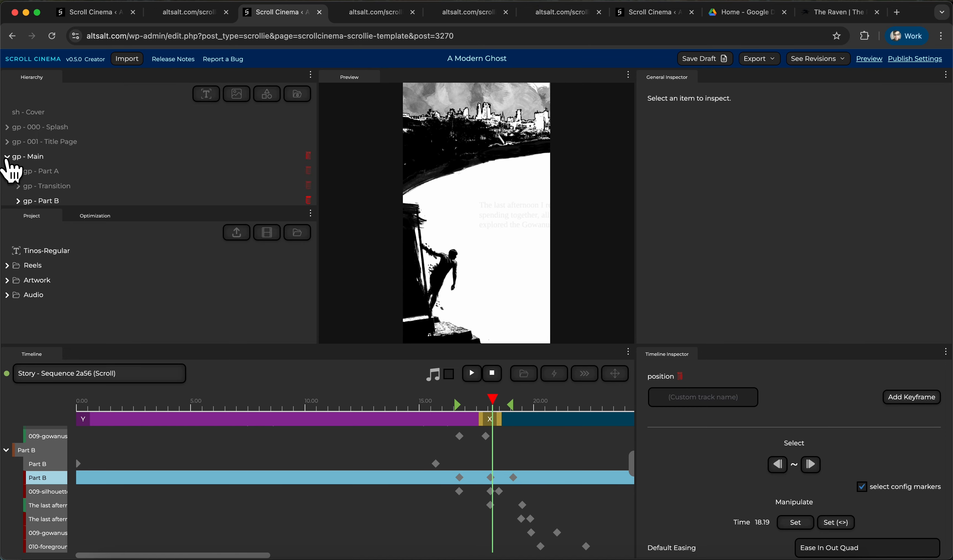
# Expand the Main and Part B groups in the hierarchy to examine which images and text Part B contains.
pyautogui.scroll(-3, 58, 171)
pyautogui.click(18, 143)
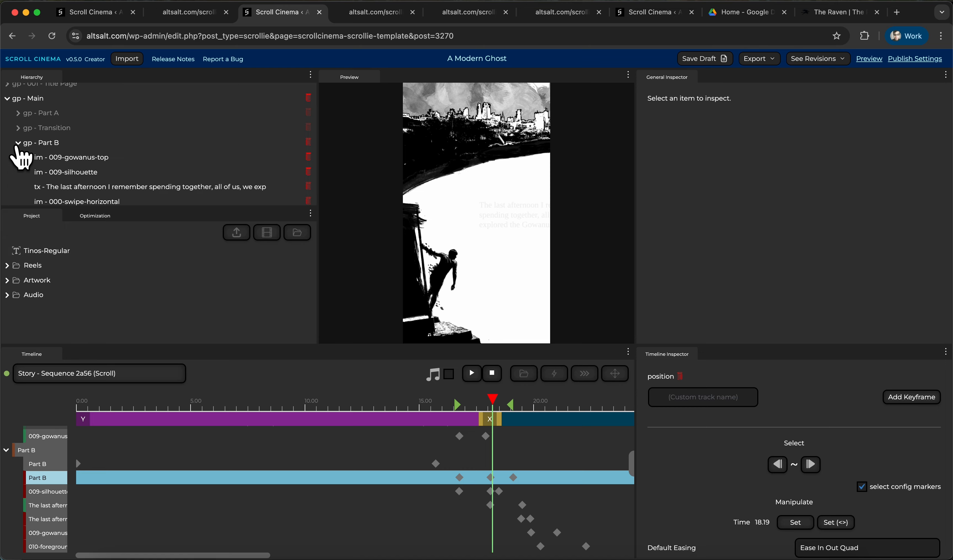
pyautogui.scroll(-2, 65, 161)
pyautogui.rightClick(67, 159)
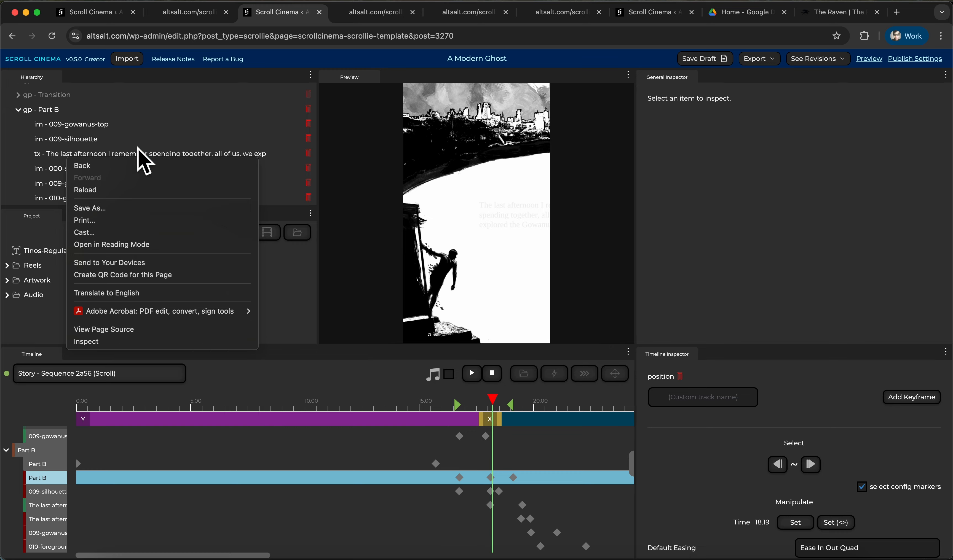
pyautogui.click(139, 138)
# Examine the time, easing and X/Y values of Part B's position keyframes from the X transition to the Y transition, scrubbing the preview between them.
pyautogui.click(460, 479)
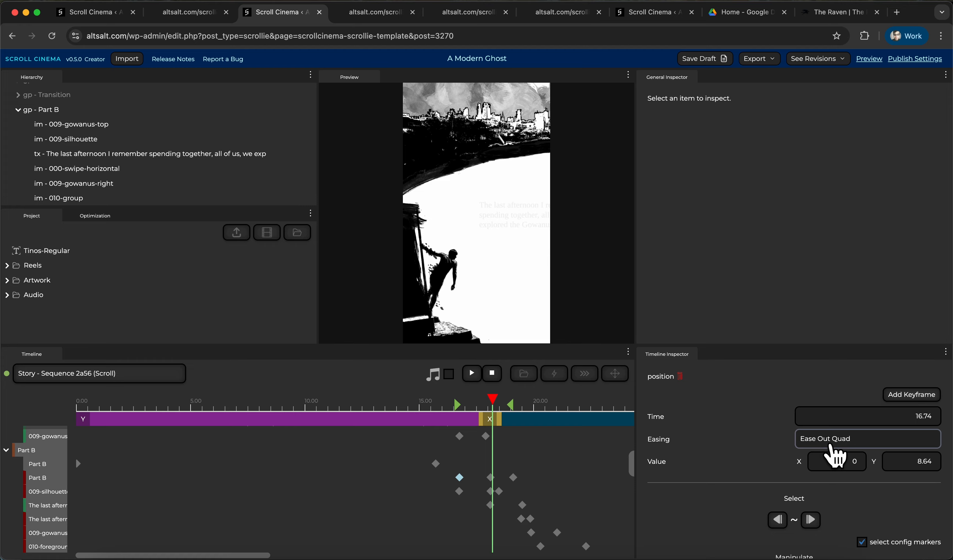
pyautogui.moveTo(432, 402); pyautogui.dragTo(493, 426)
pyautogui.click(491, 478)
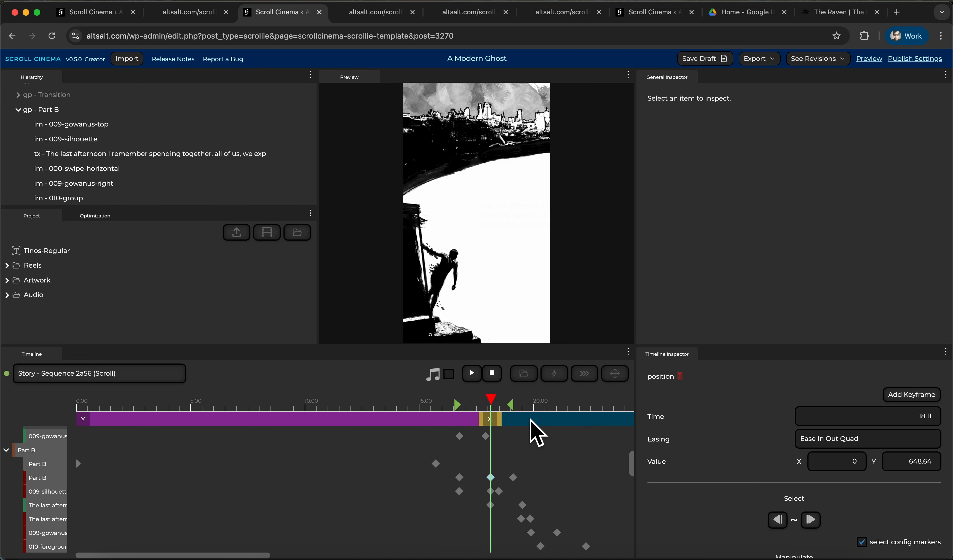
pyautogui.moveTo(493, 399); pyautogui.dragTo(513, 404)
pyautogui.click(514, 478)
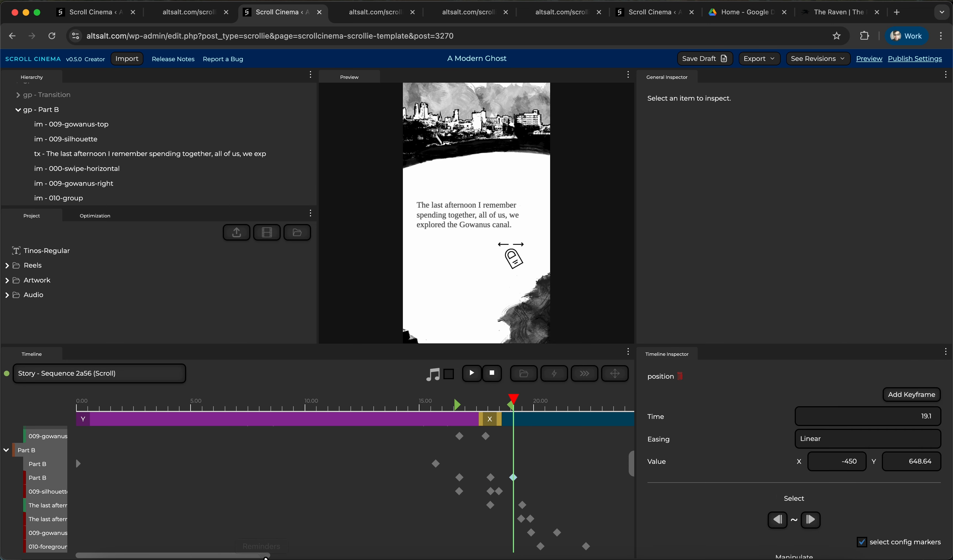
pyautogui.moveTo(265, 558); pyautogui.dragTo(340, 557)
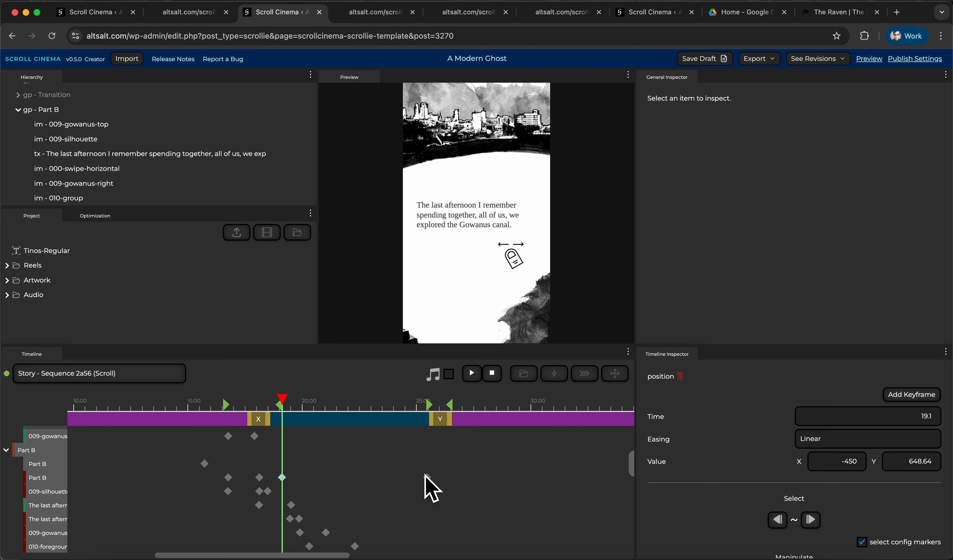
pyautogui.moveTo(282, 398); pyautogui.dragTo(212, 410)
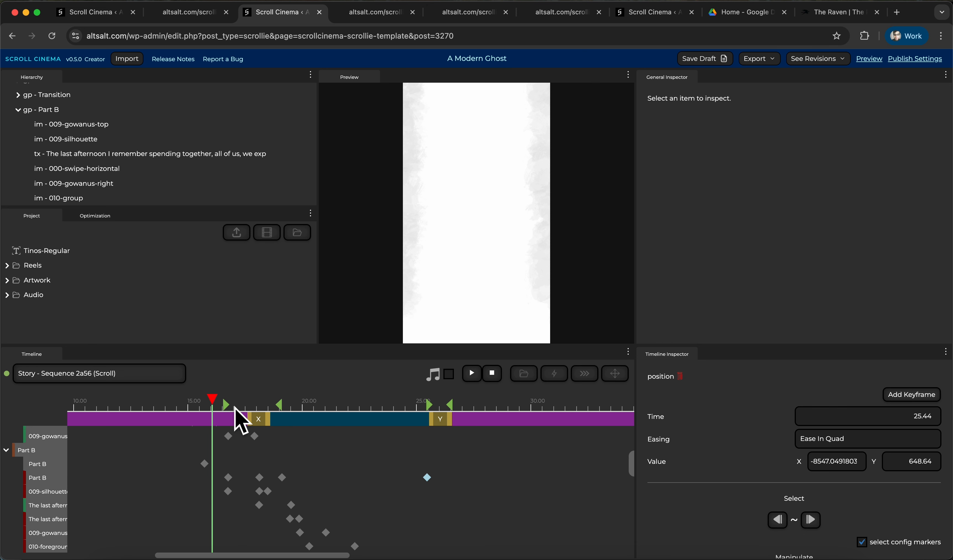